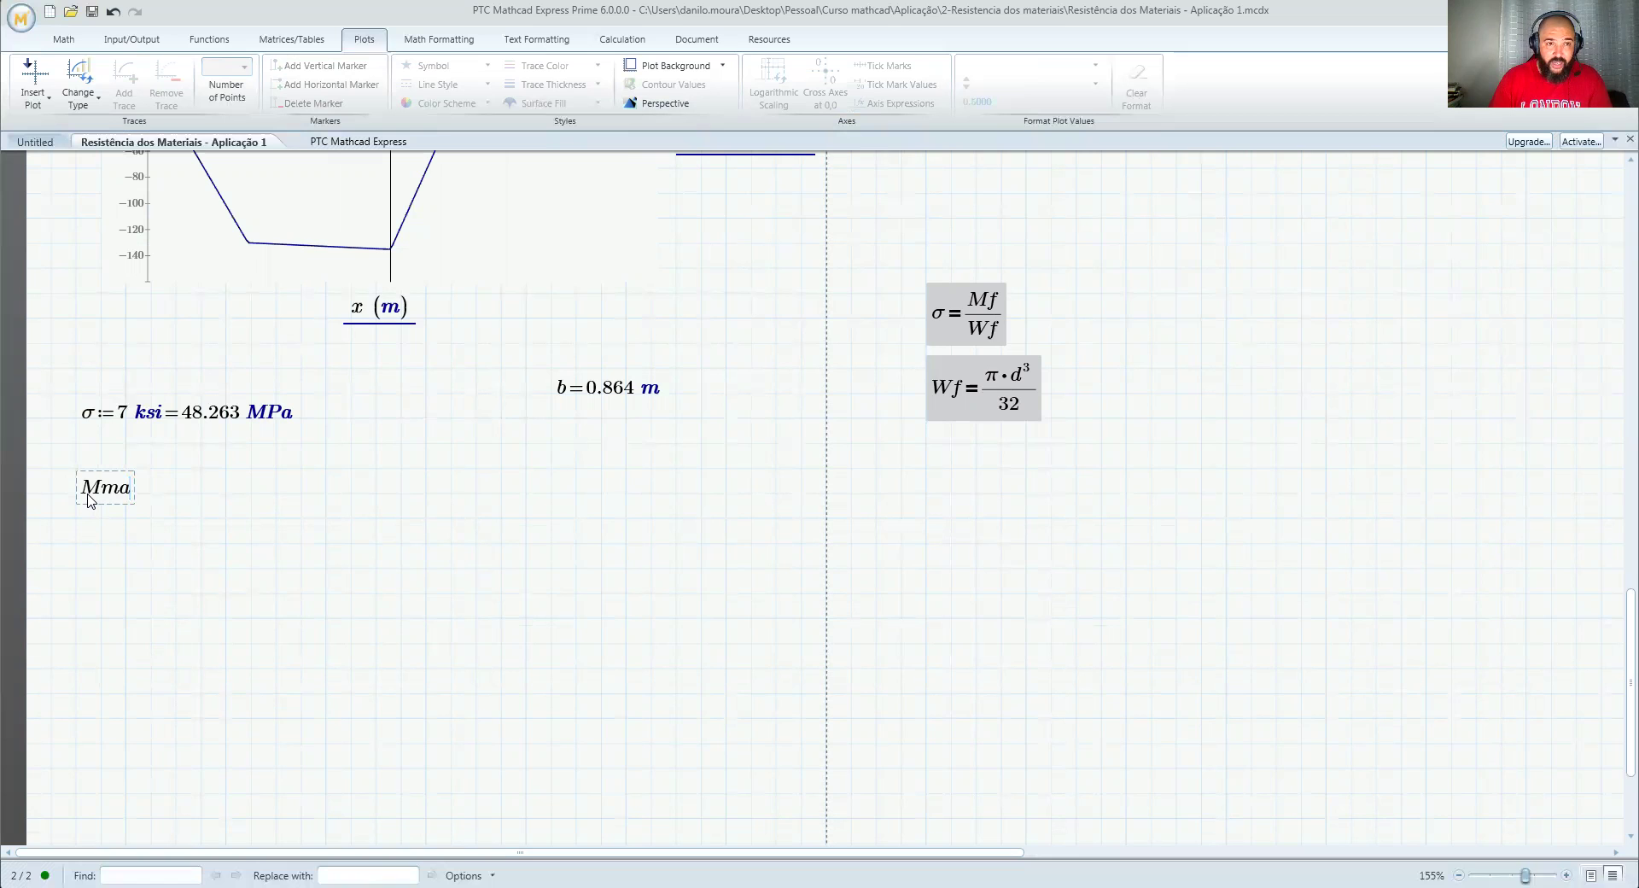
Step: Complete the Mmax definition as −M(b) and evaluate it
text(x)
text(:-)
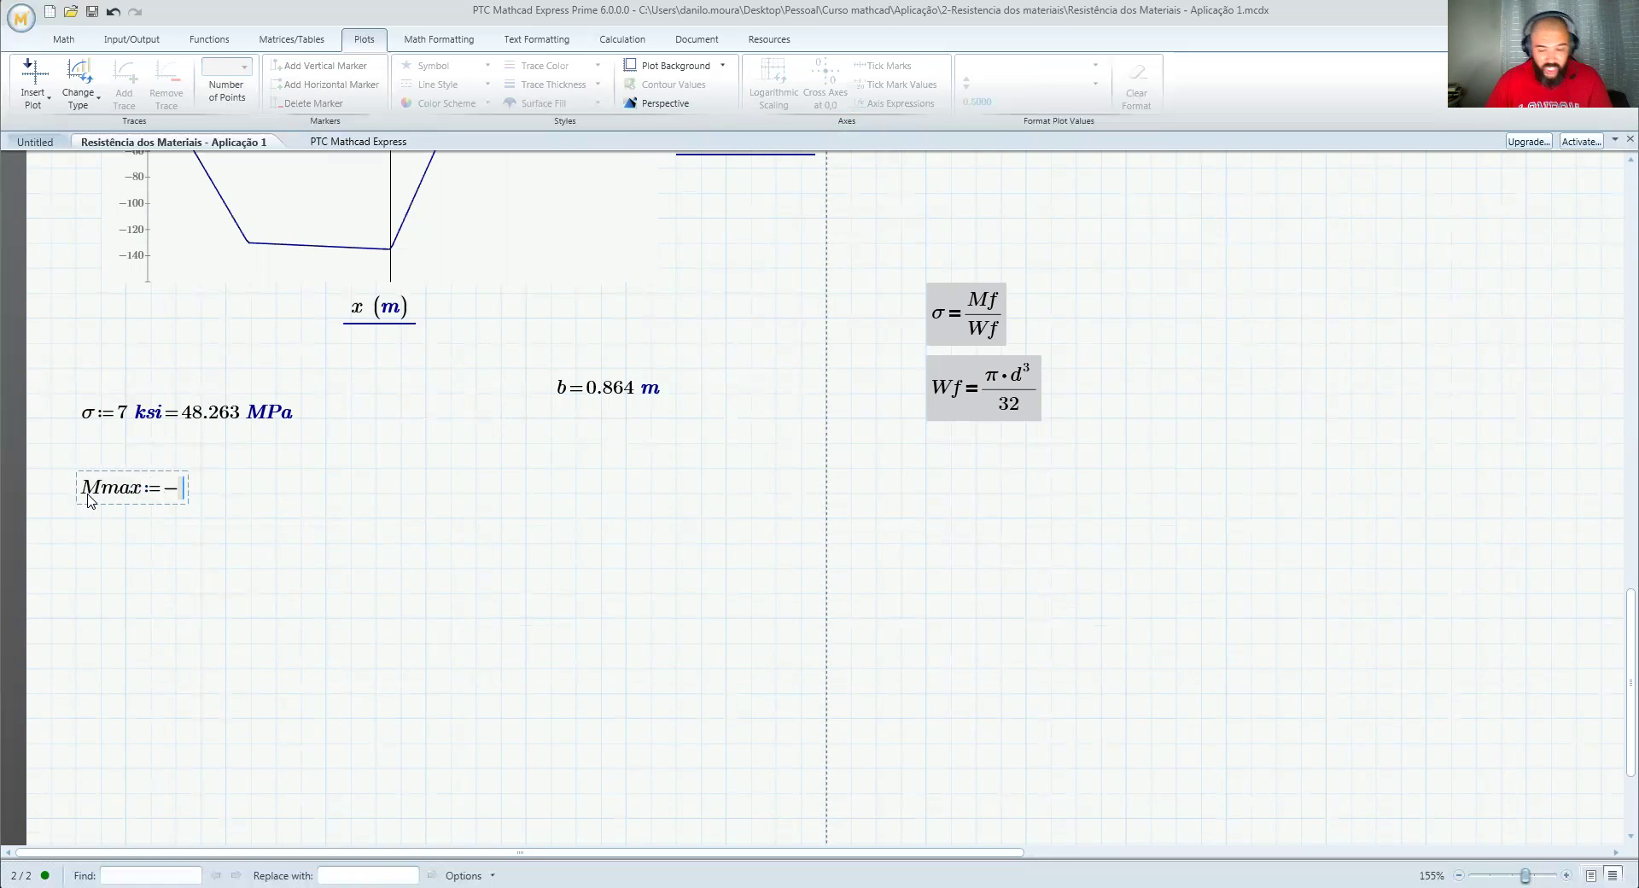
text(M()
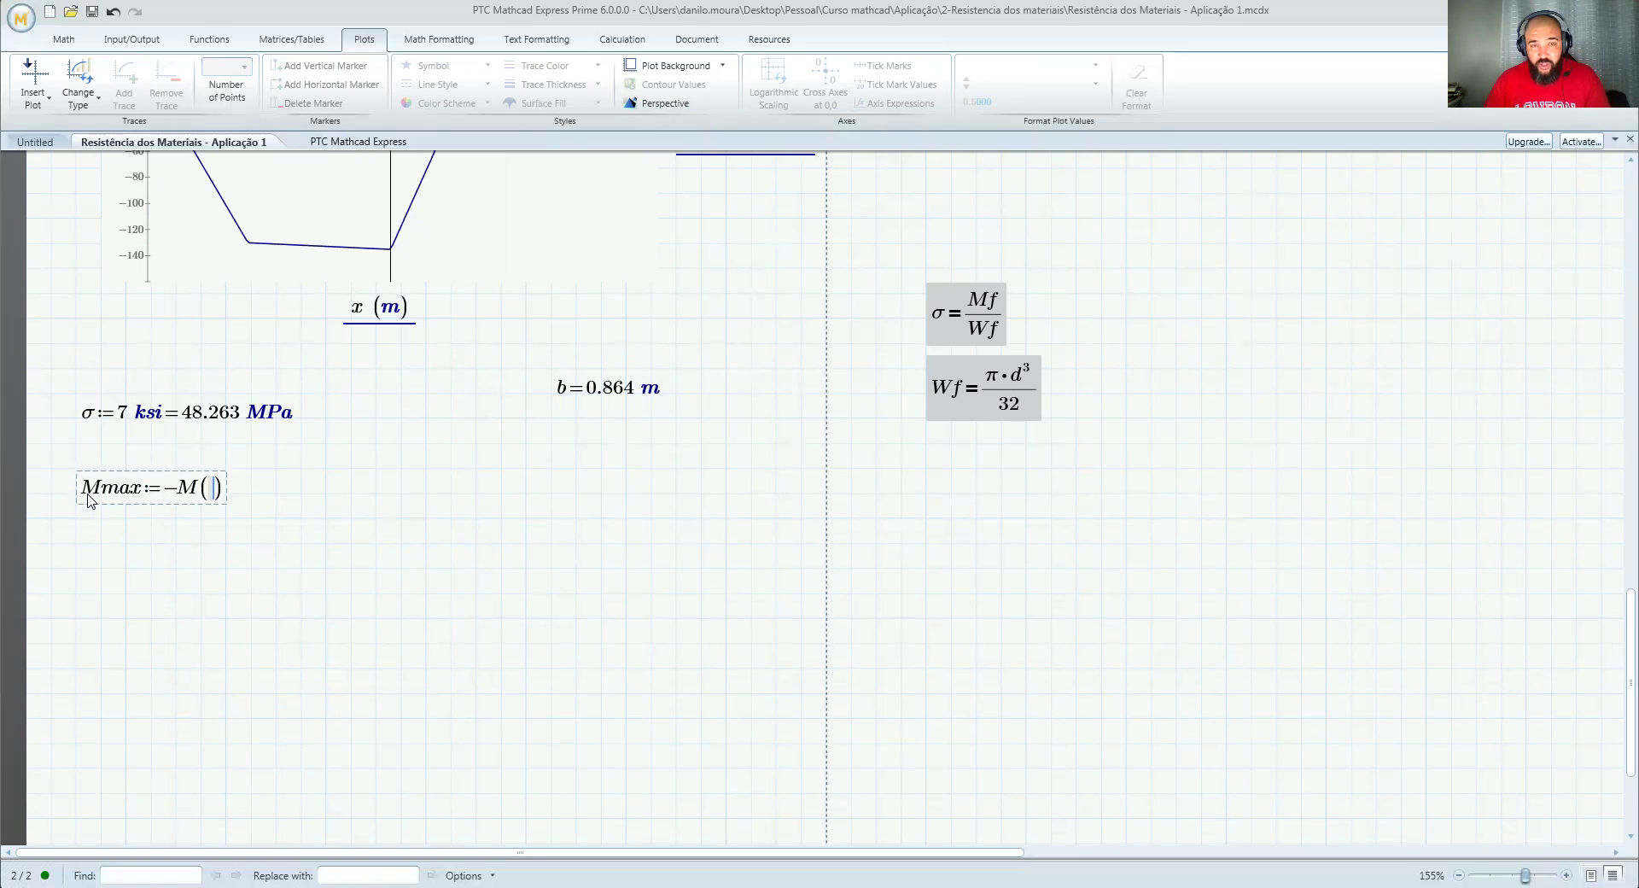
text(b=)
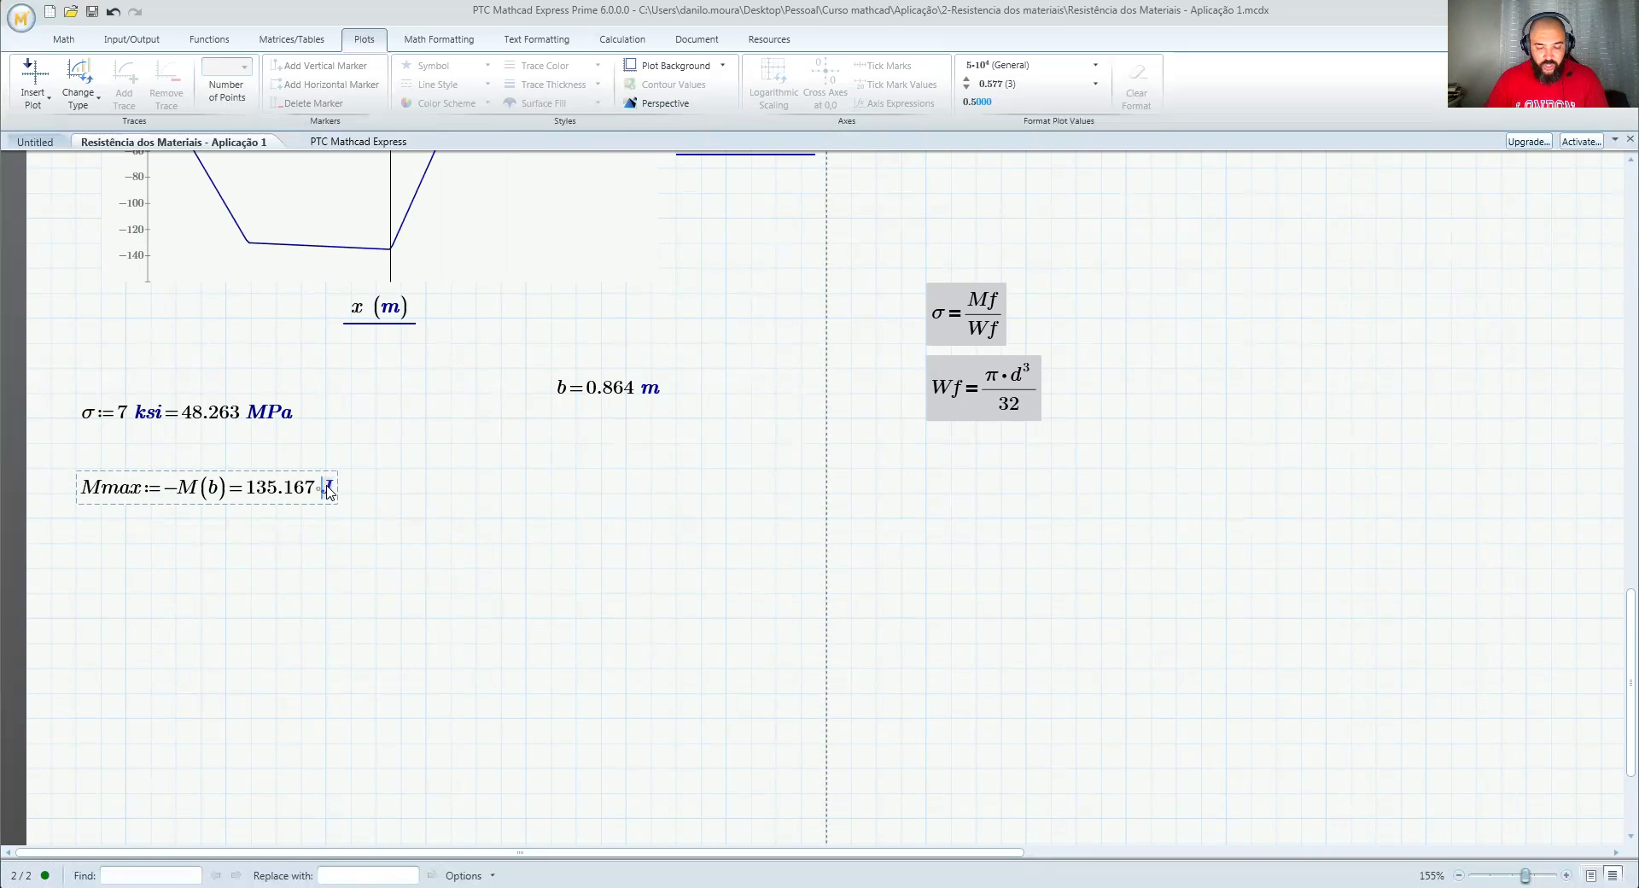
Step: Express the Mmax result in N·m
text(N*m)
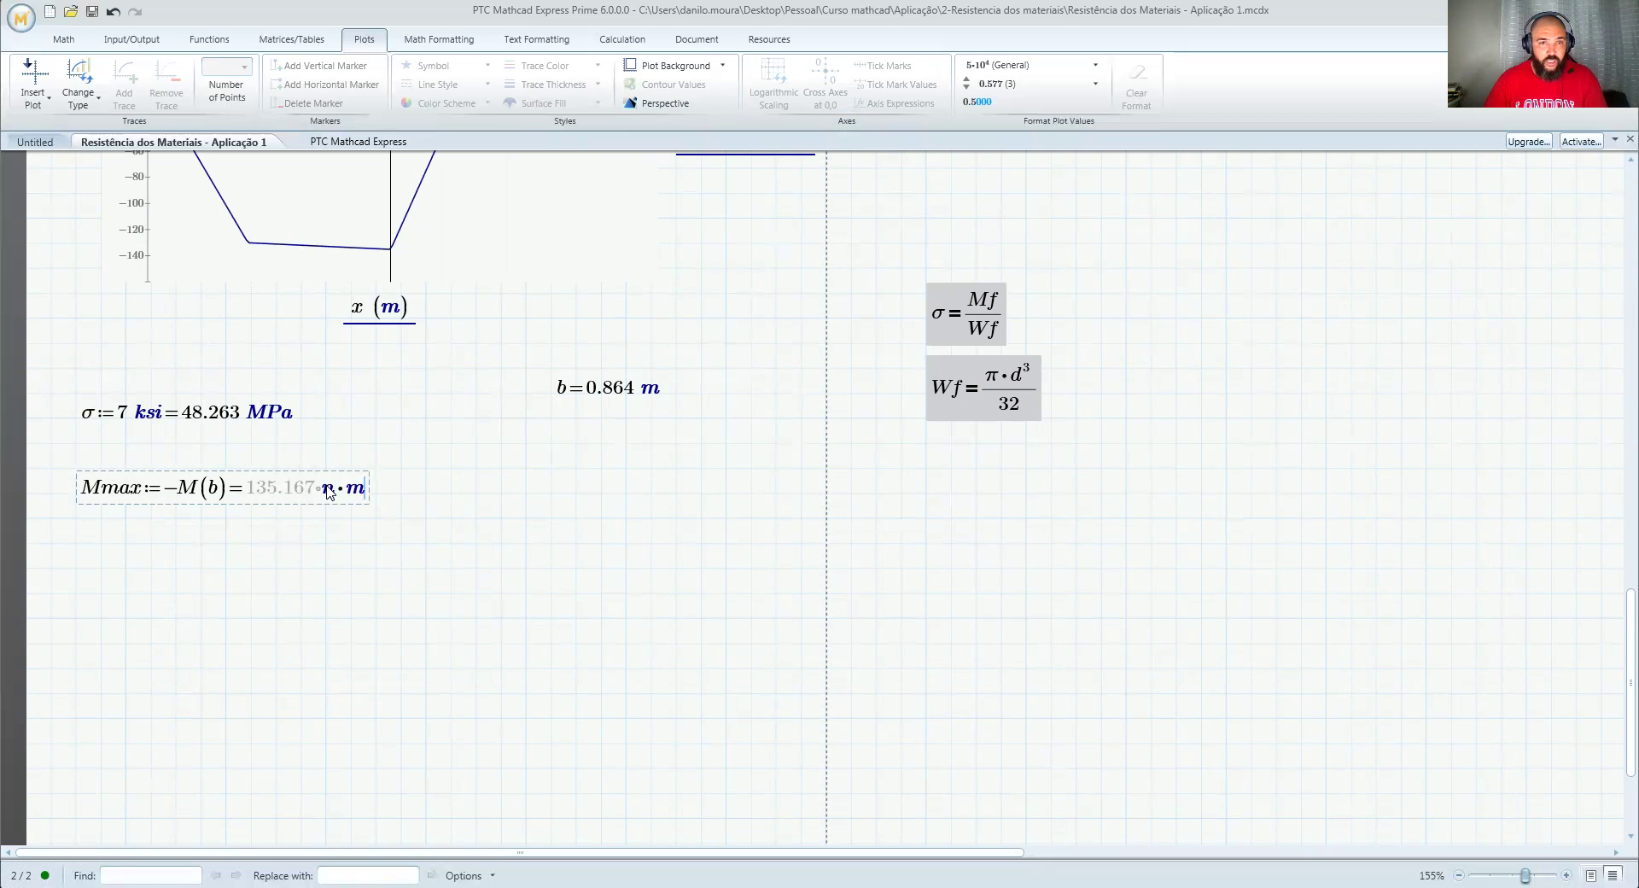
key(BackSpace)
key(BackSpace)
key(BackSpace)
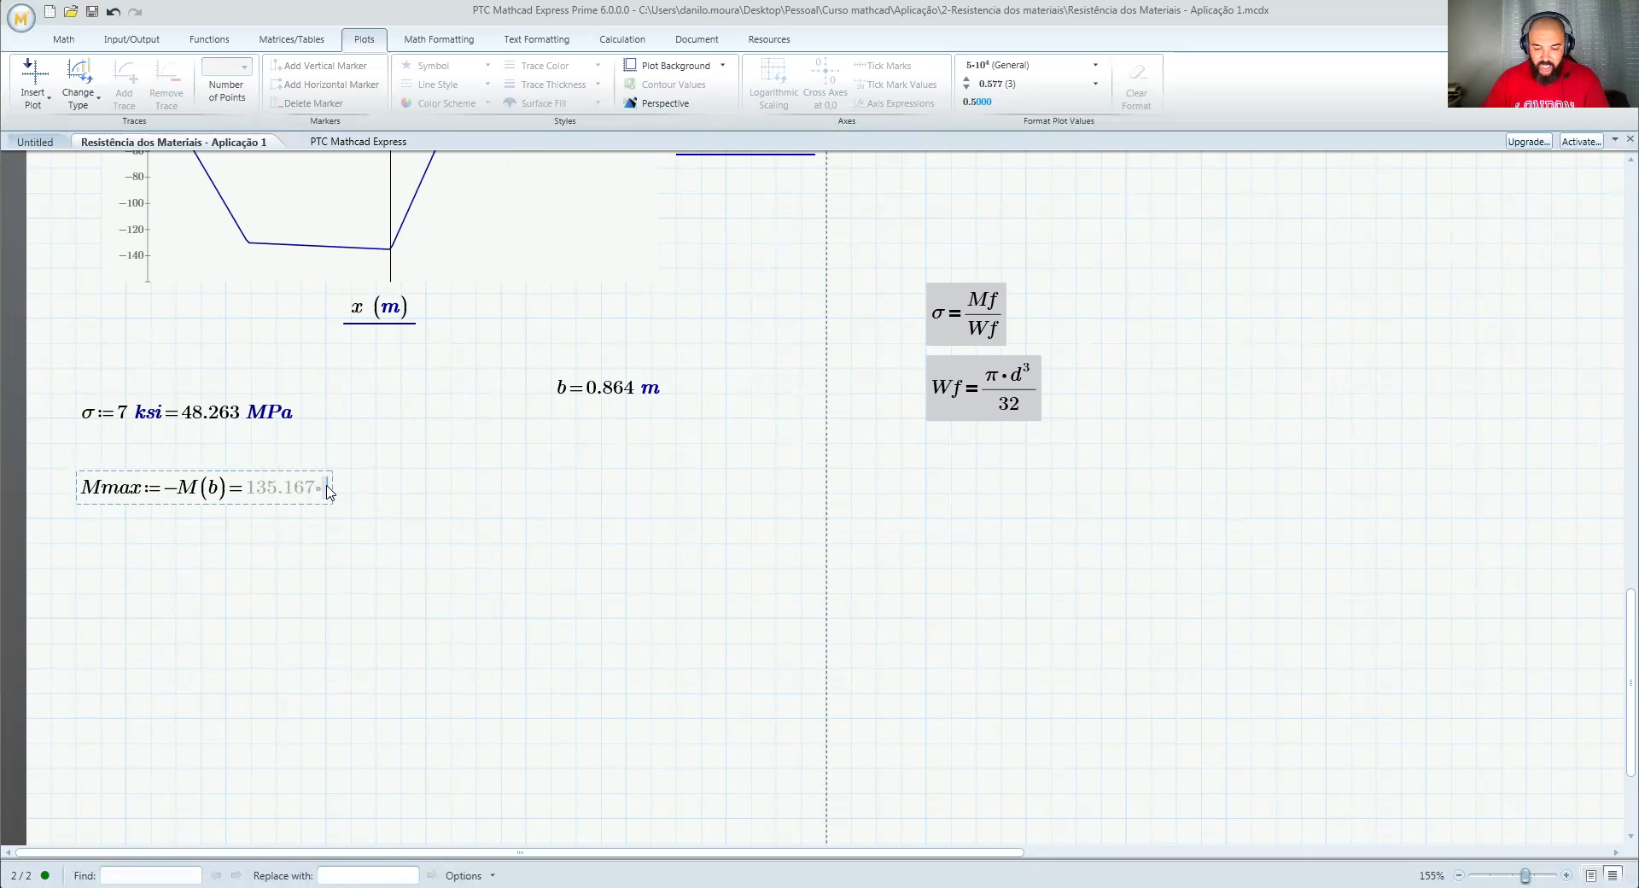
text(N*m)
key(Return)
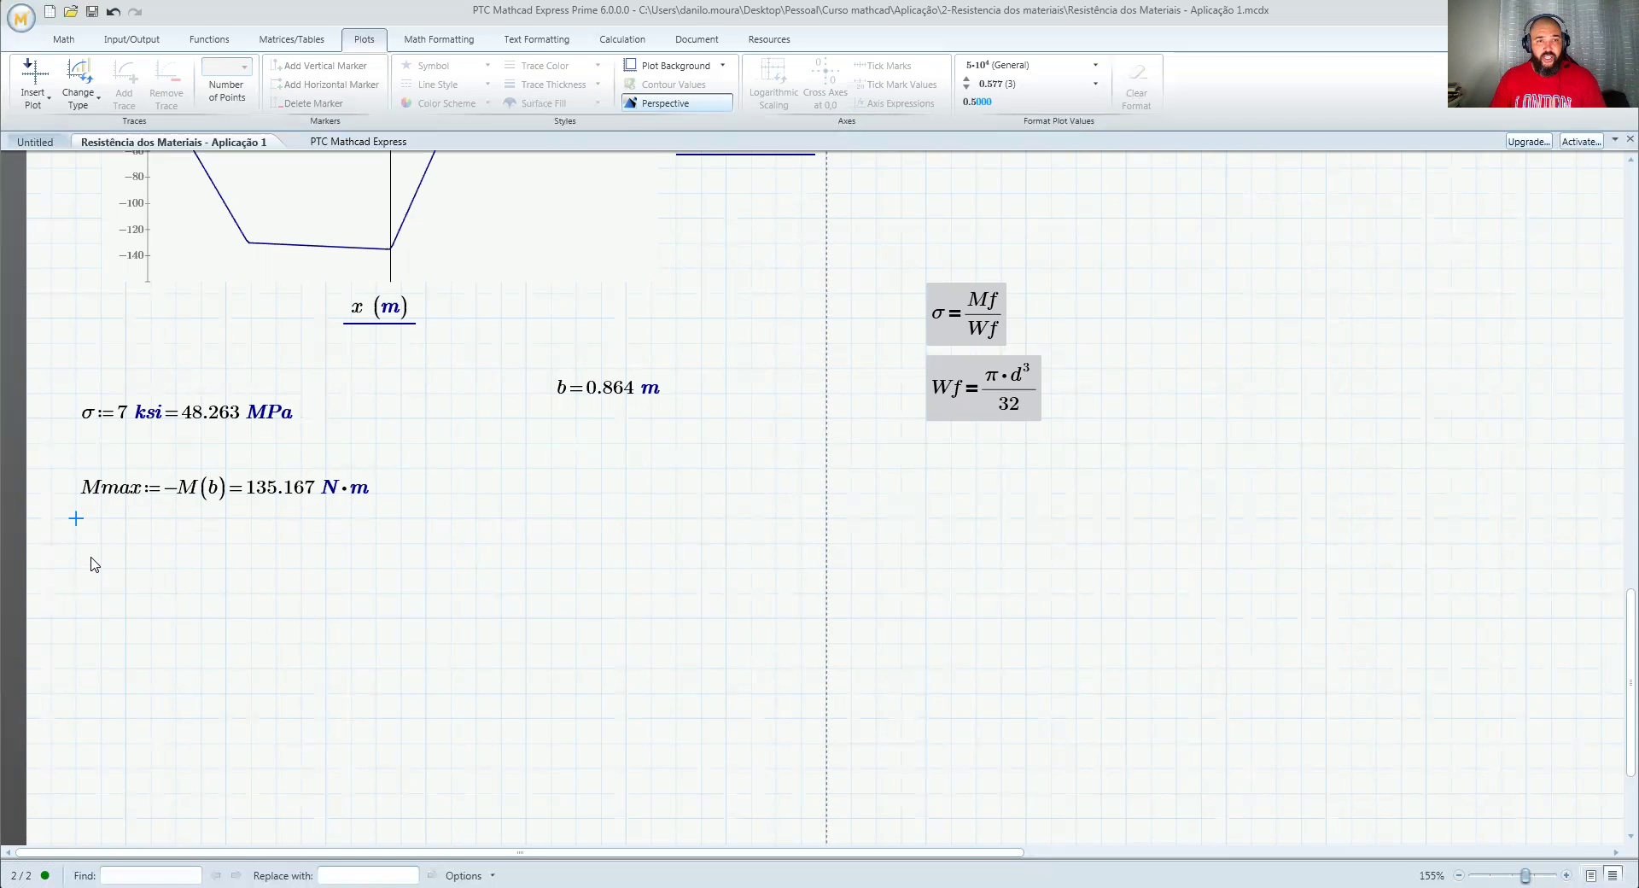
Step: Below the Mmax equation, define Wf as Mmax divided by σ and evaluate it
text(W)
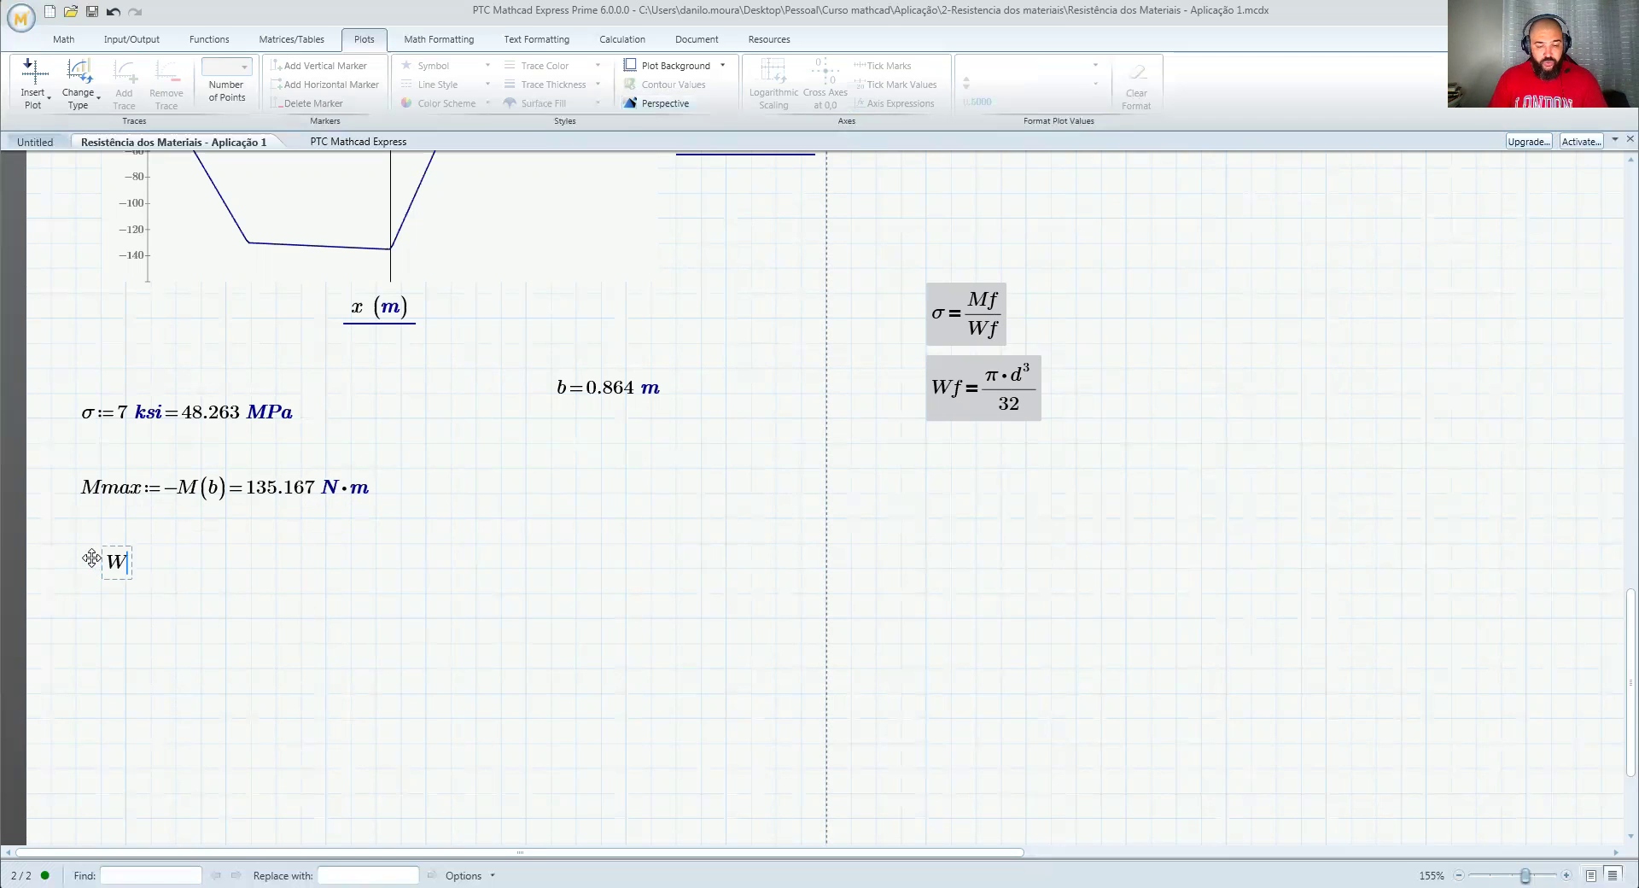
text(f)
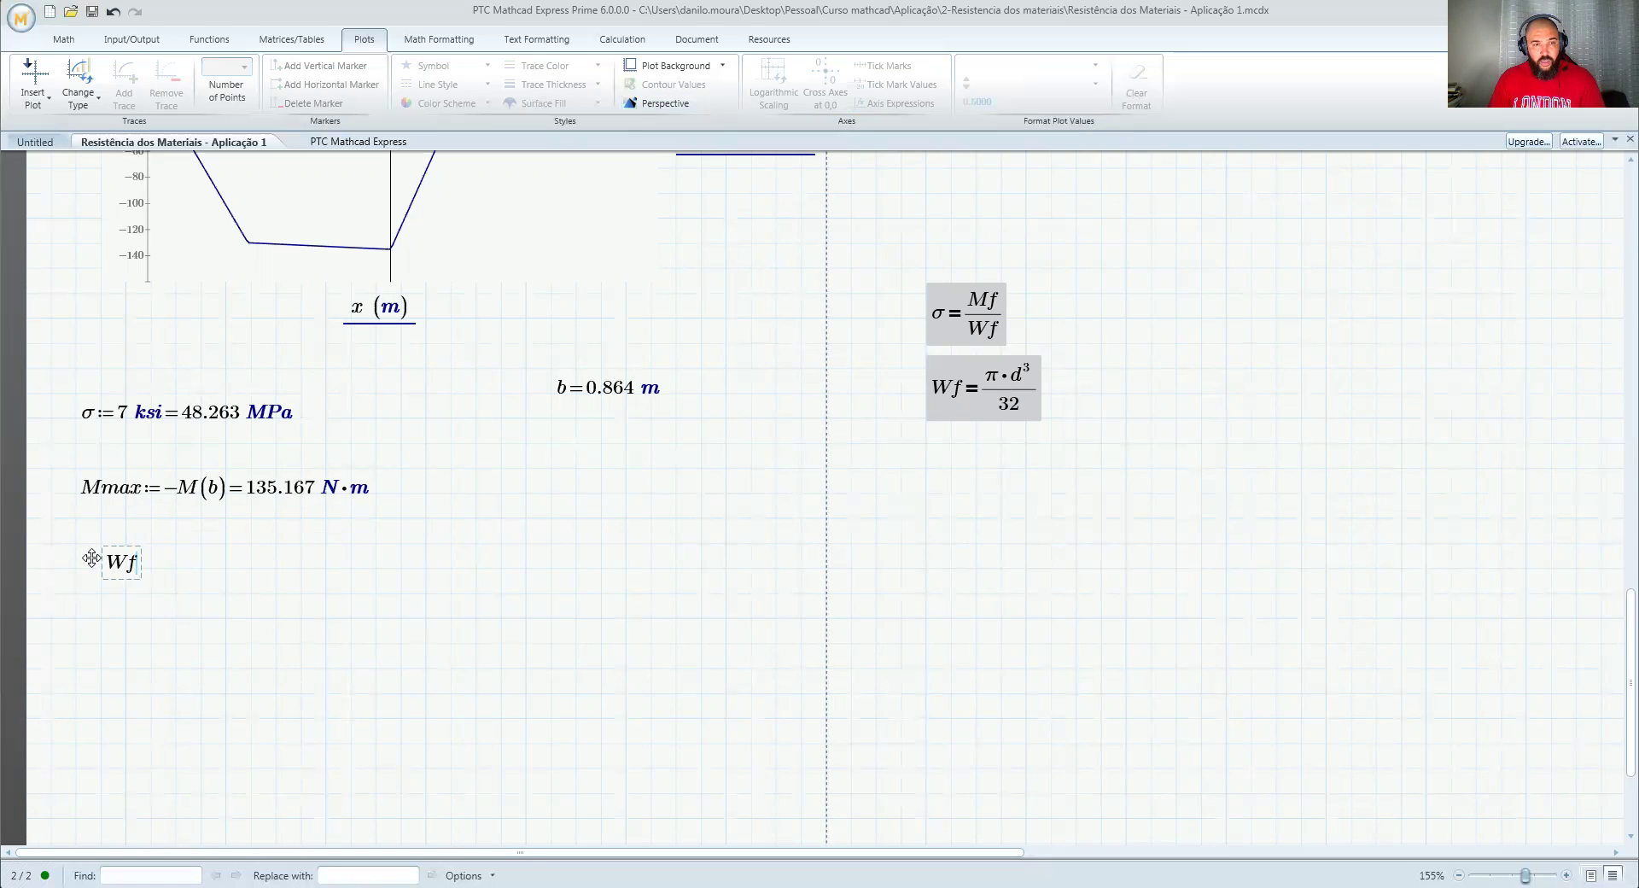
text(:)
key(BackSpace)
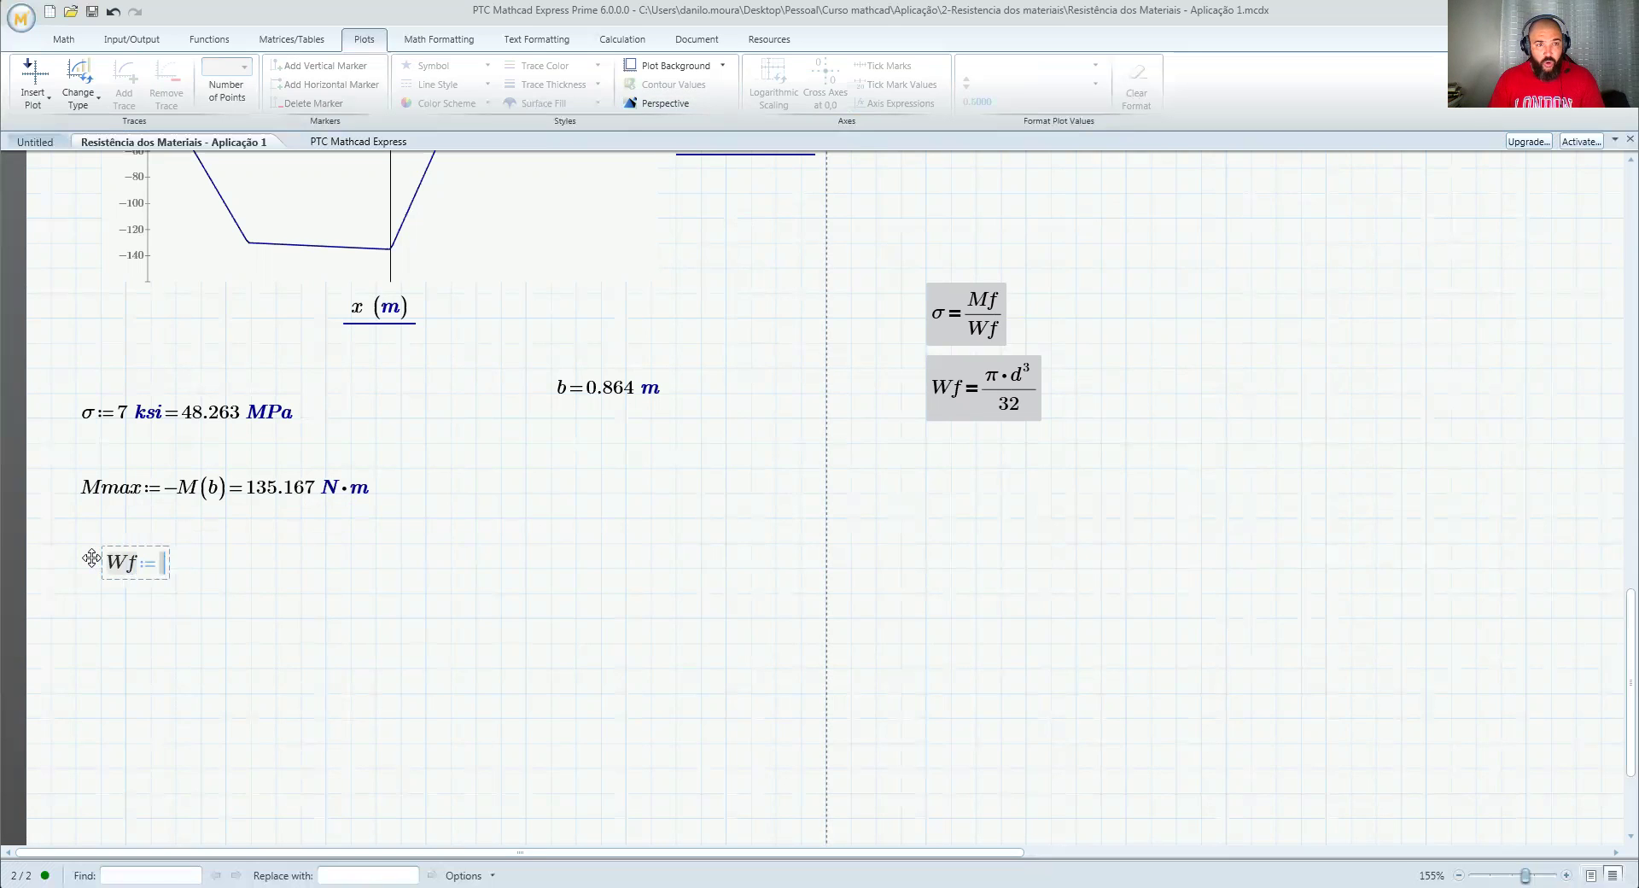
text(Mamax)
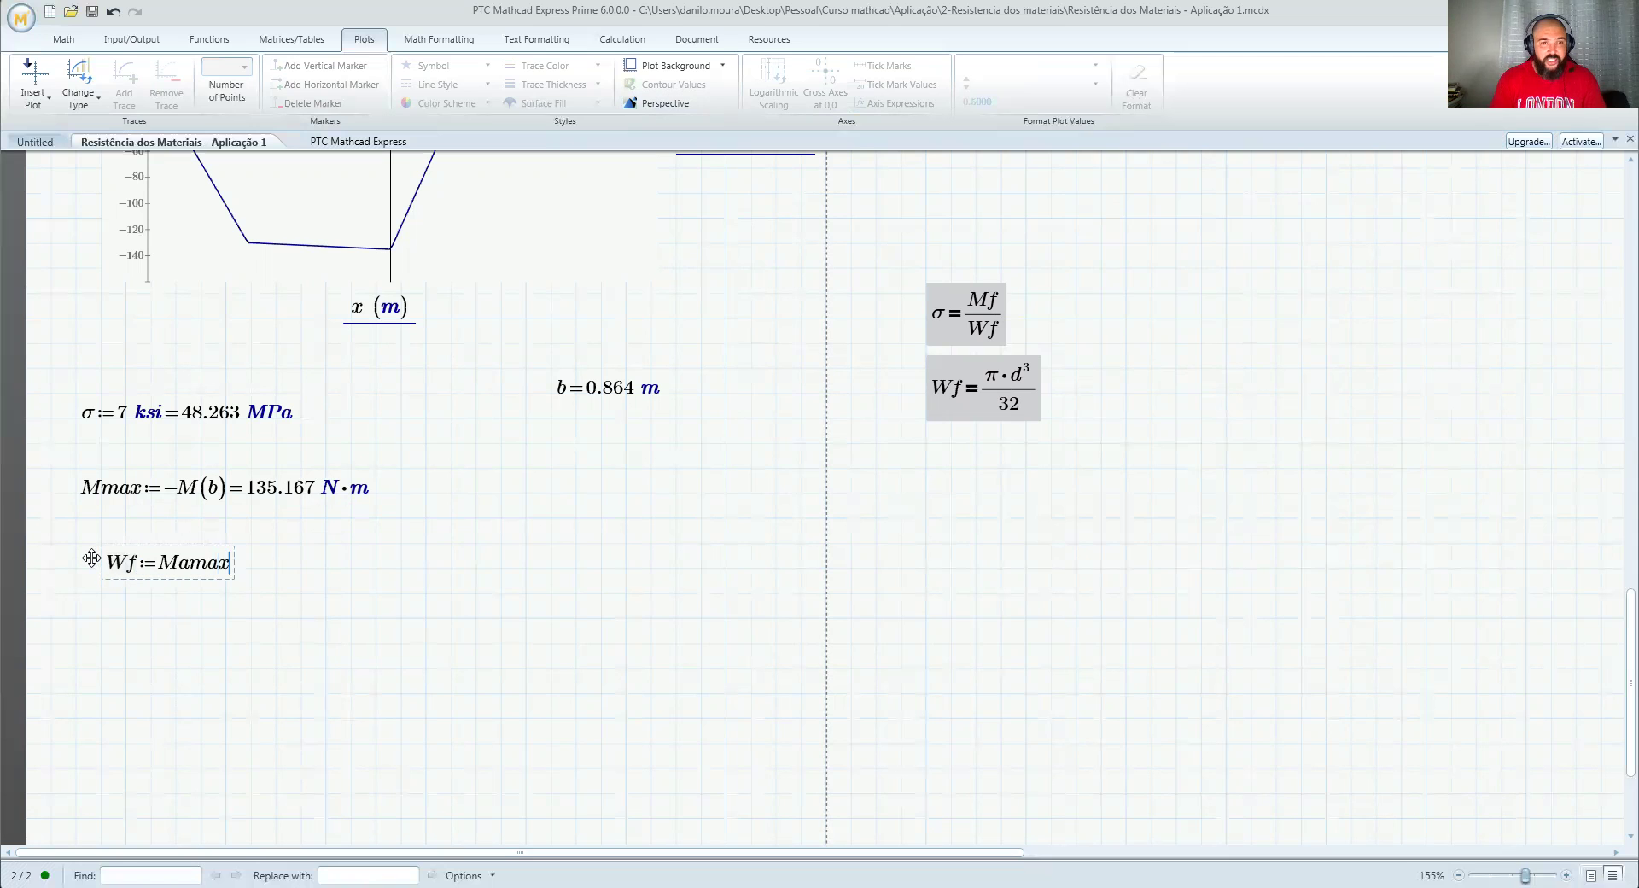
key(slash)
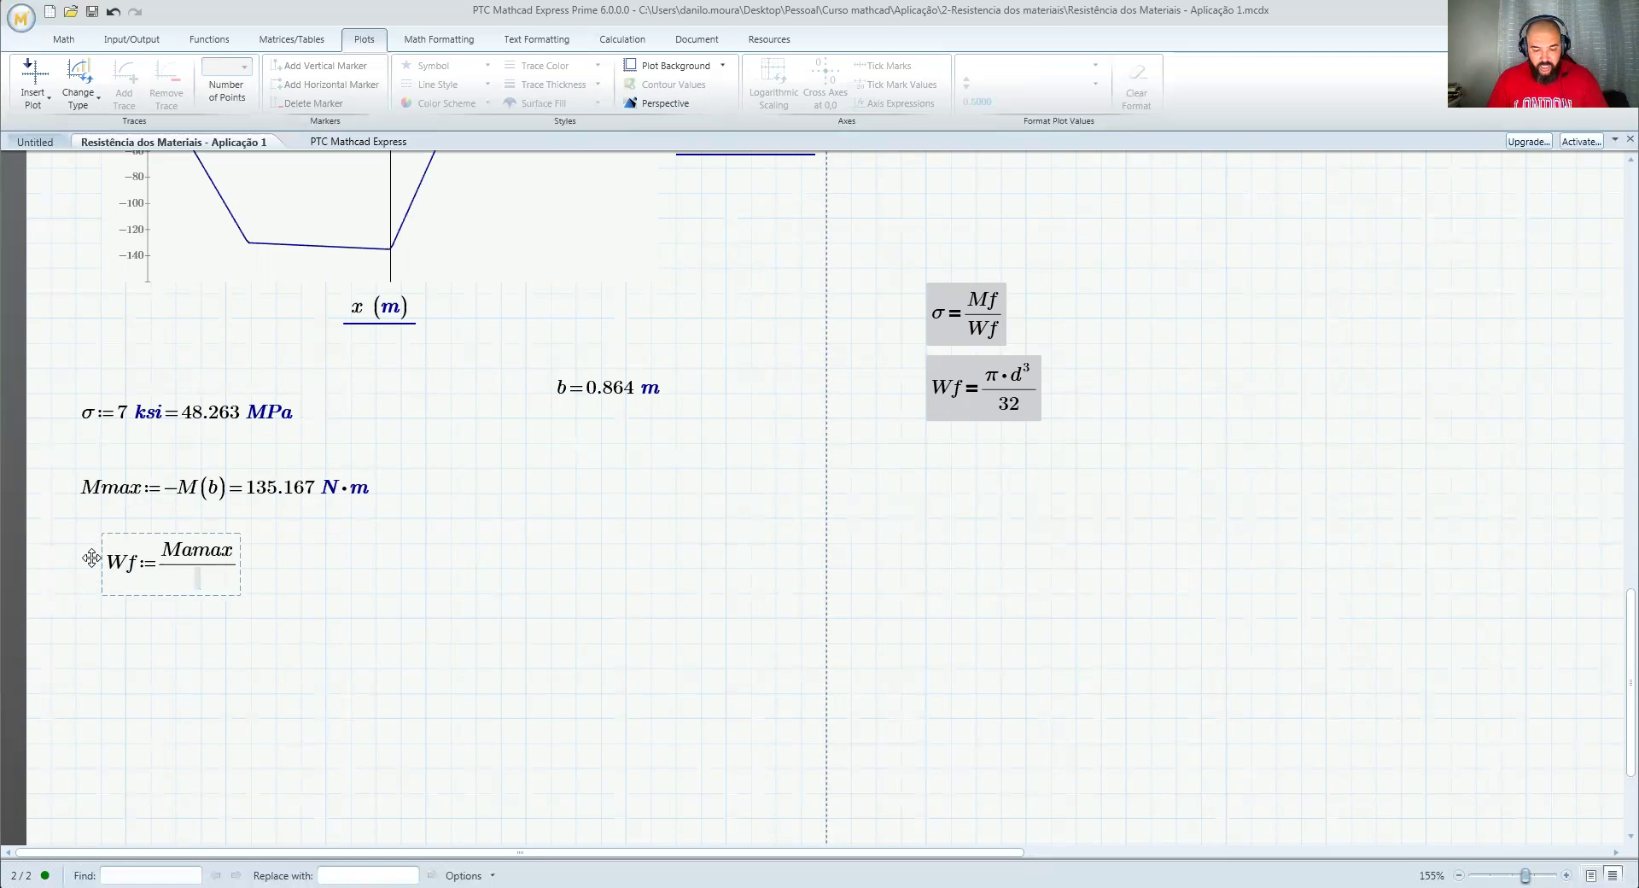
text(s)
key(ctrl+g)
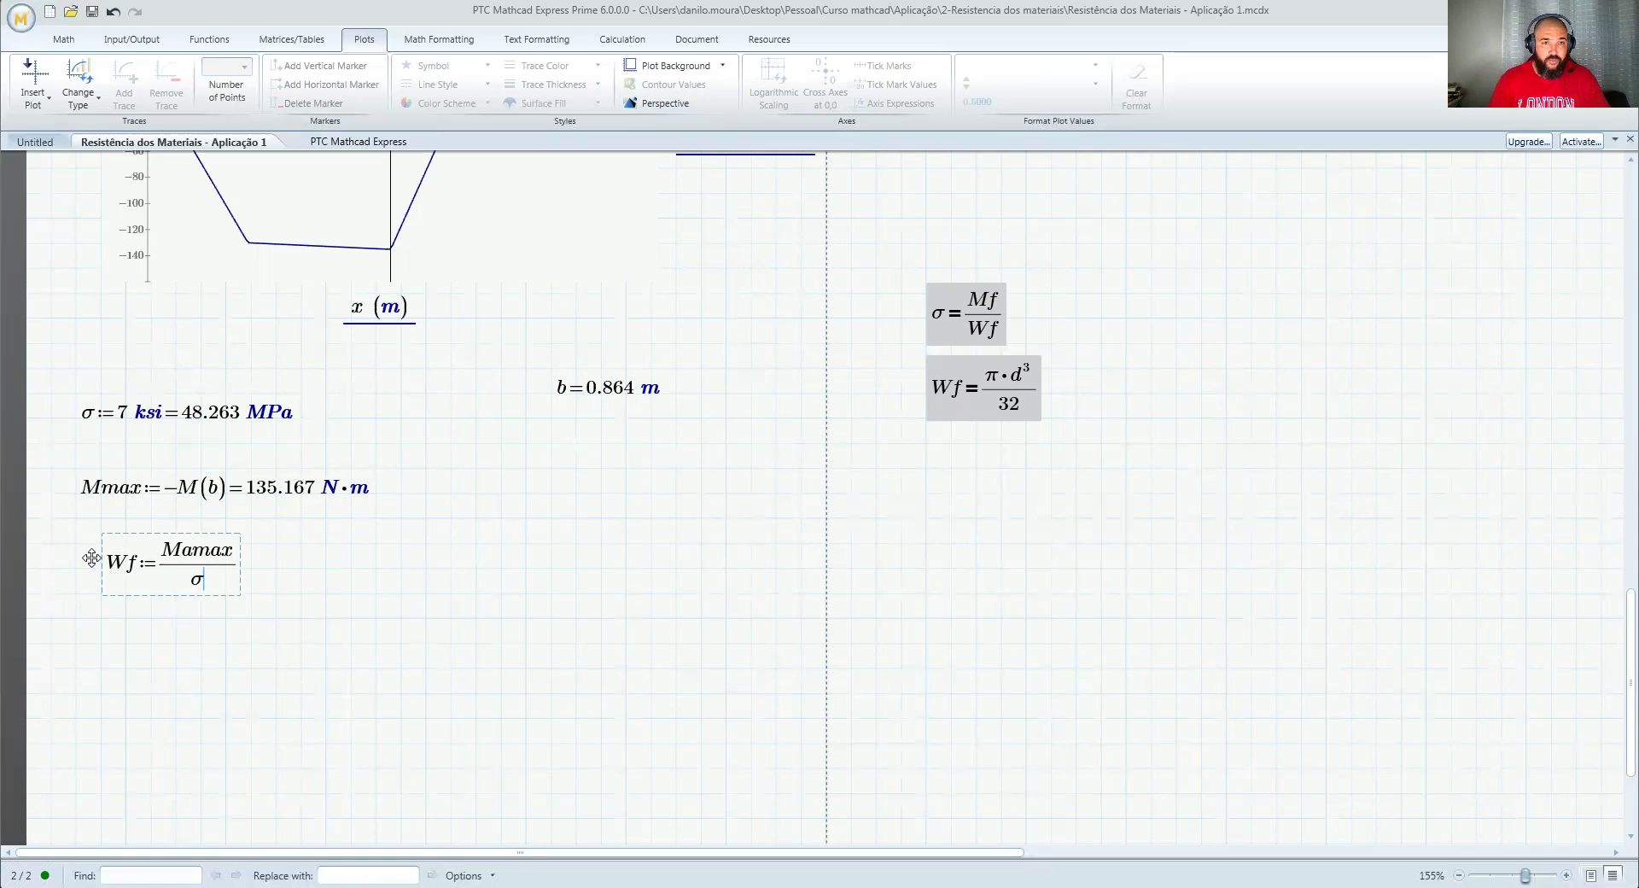
text(=)
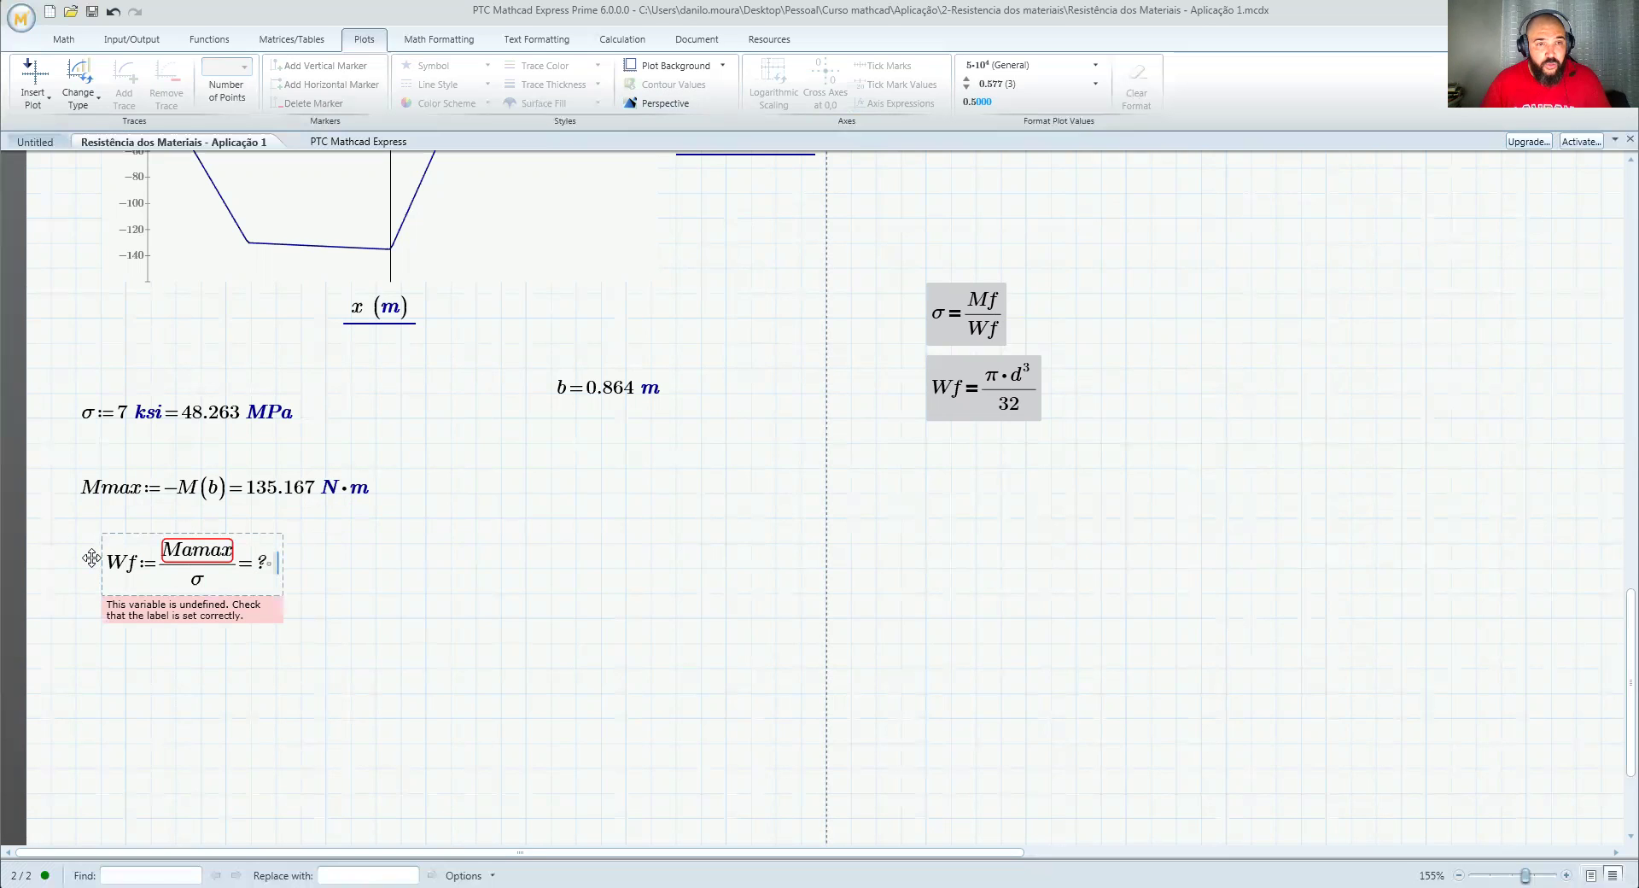
click(192, 553)
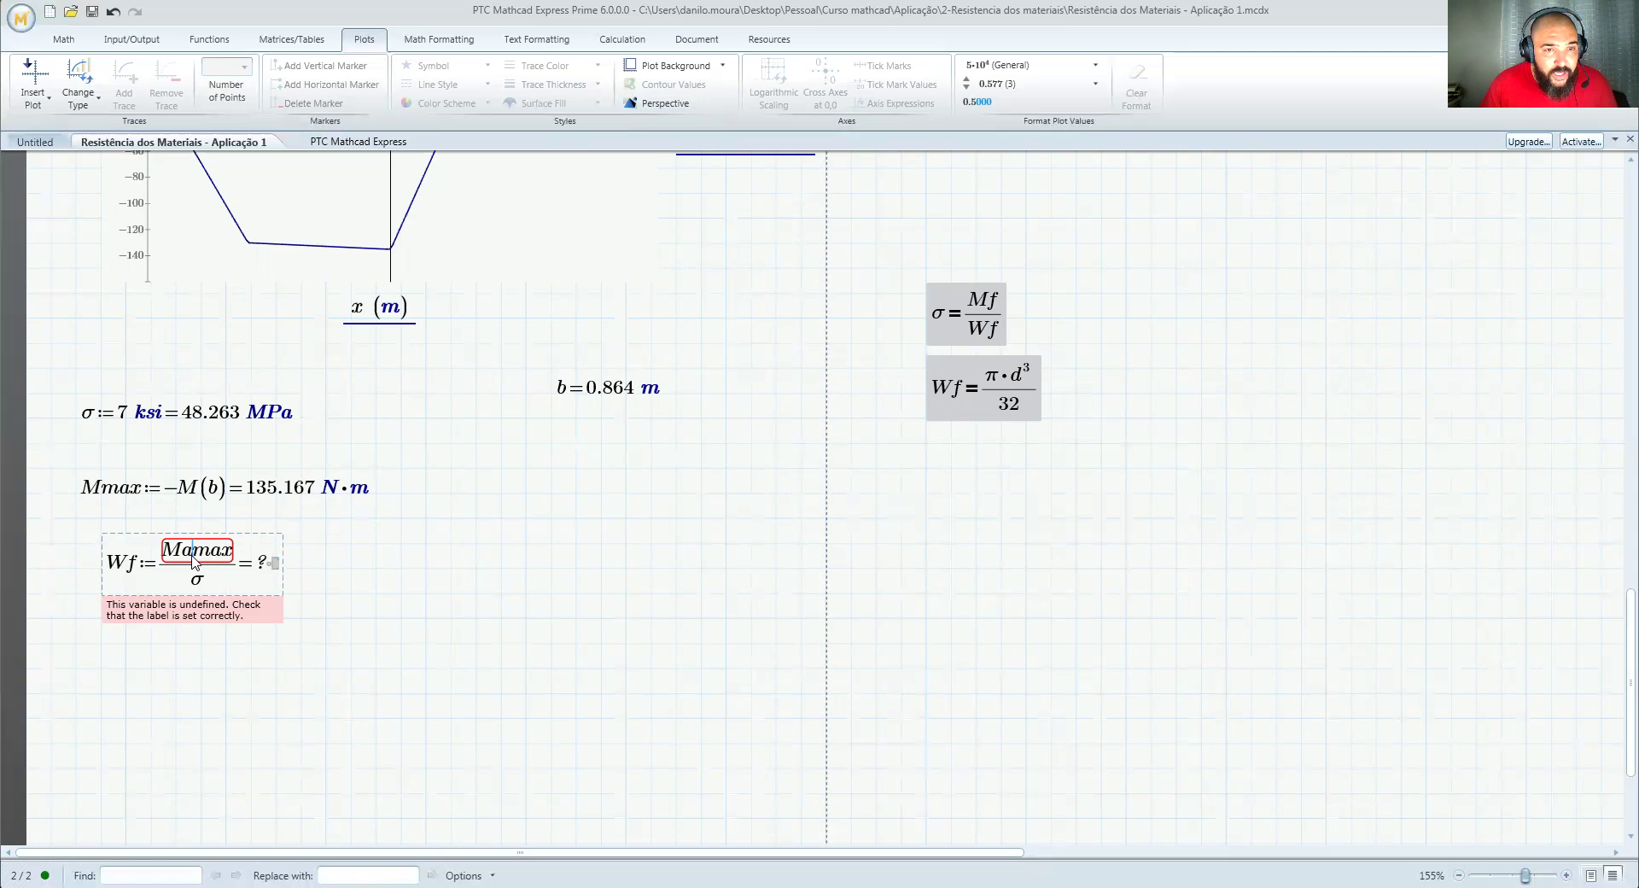
key(BackSpace)
key(Return)
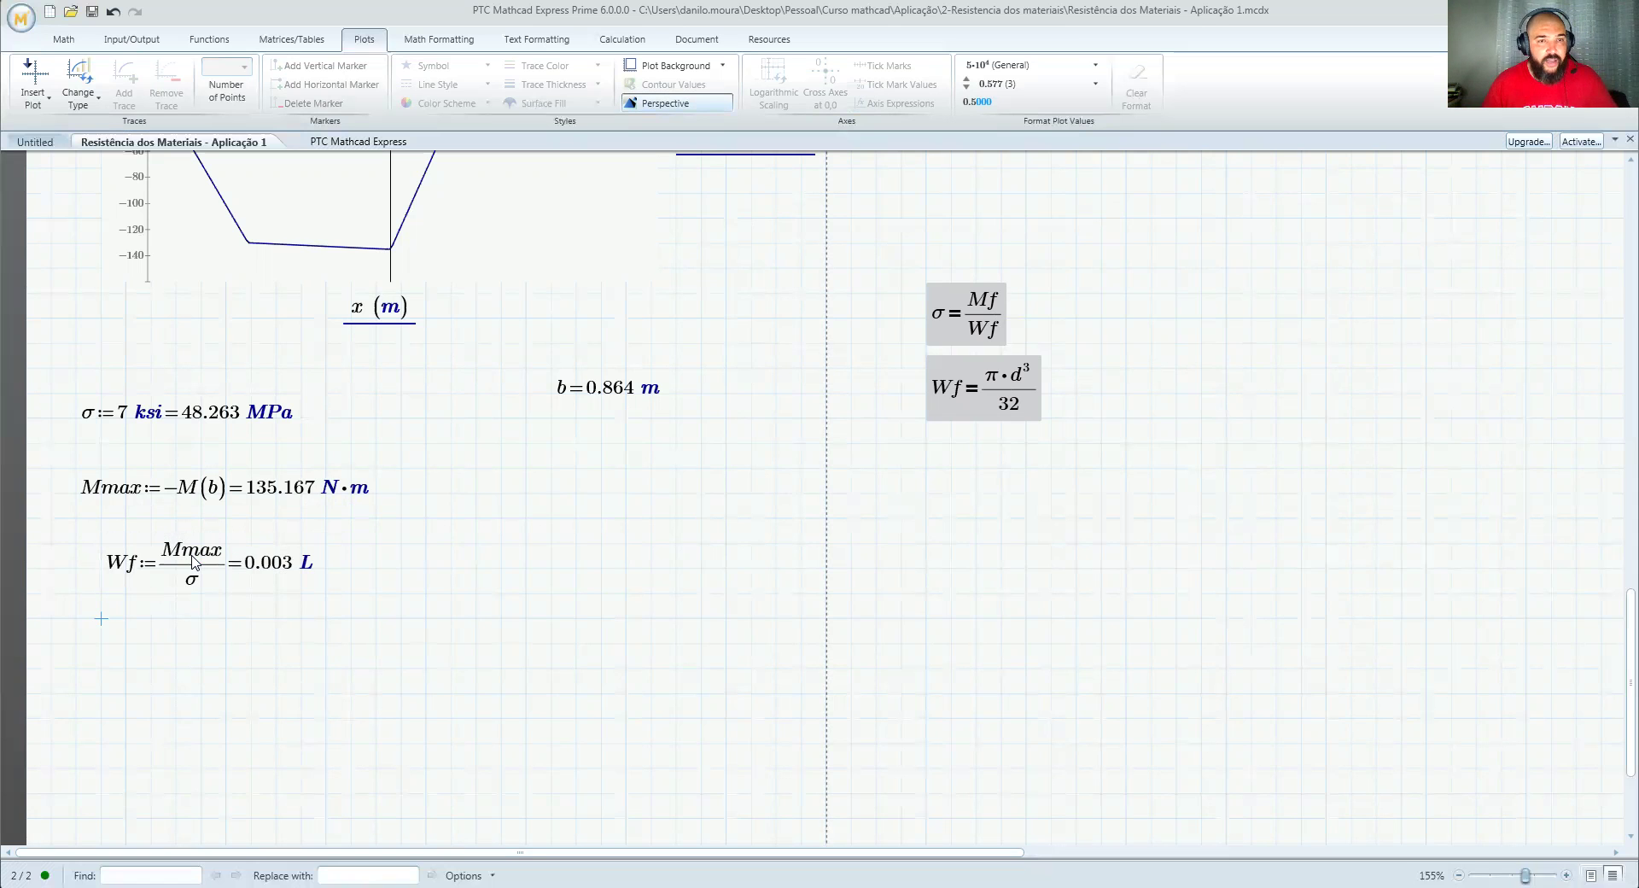
Step: Express the Wf result in cm^3
click(308, 564)
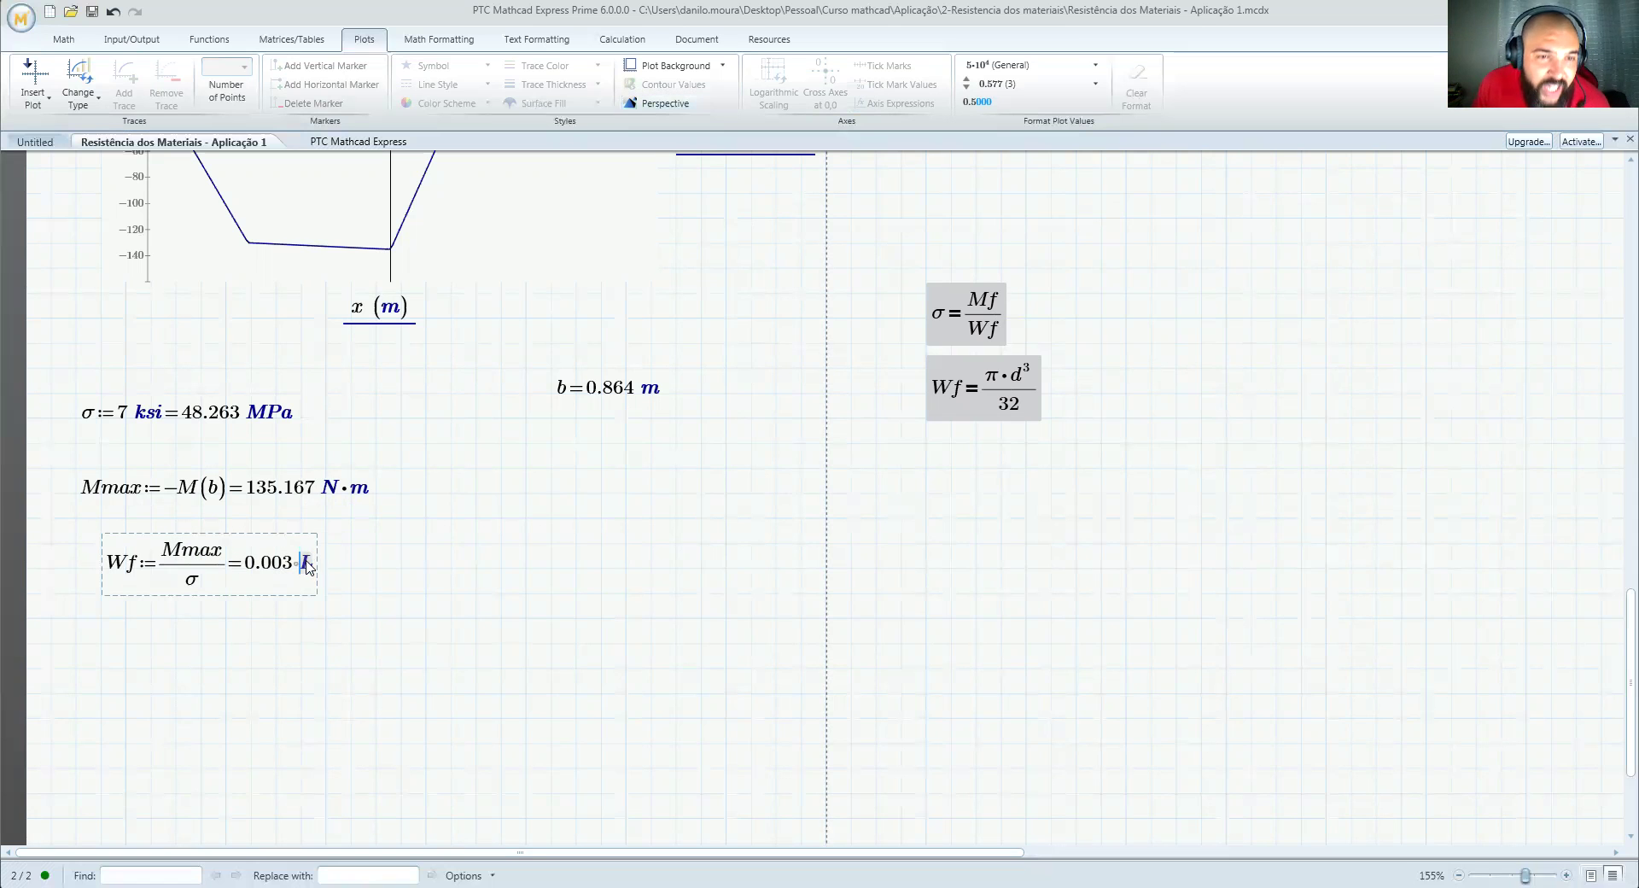
text(cm)
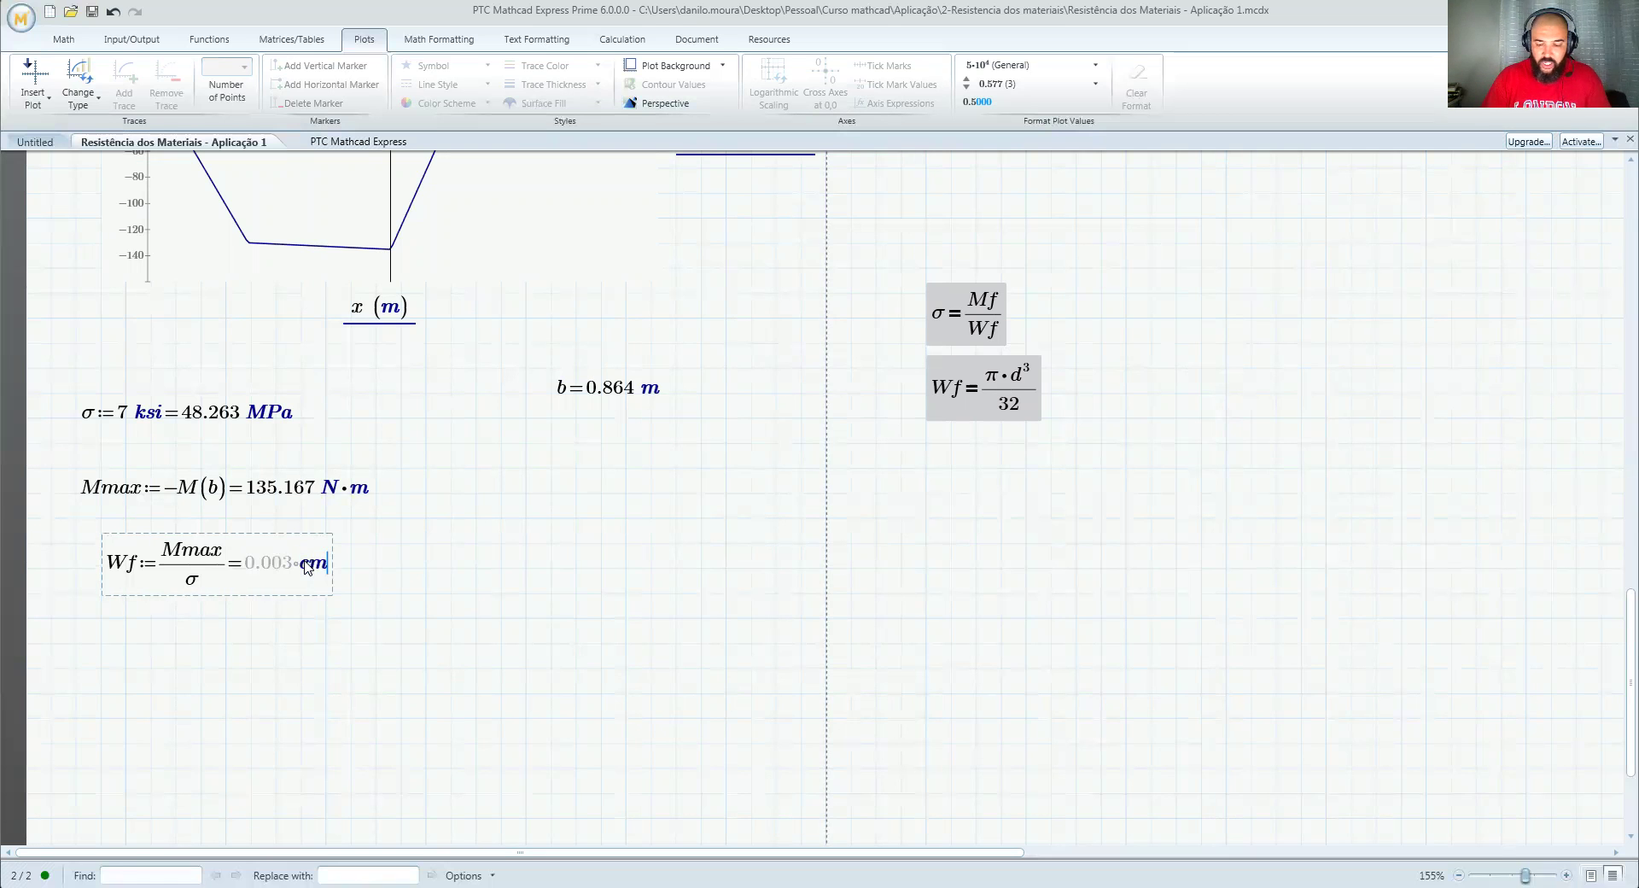
text(^3)
key(Return)
click(301, 618)
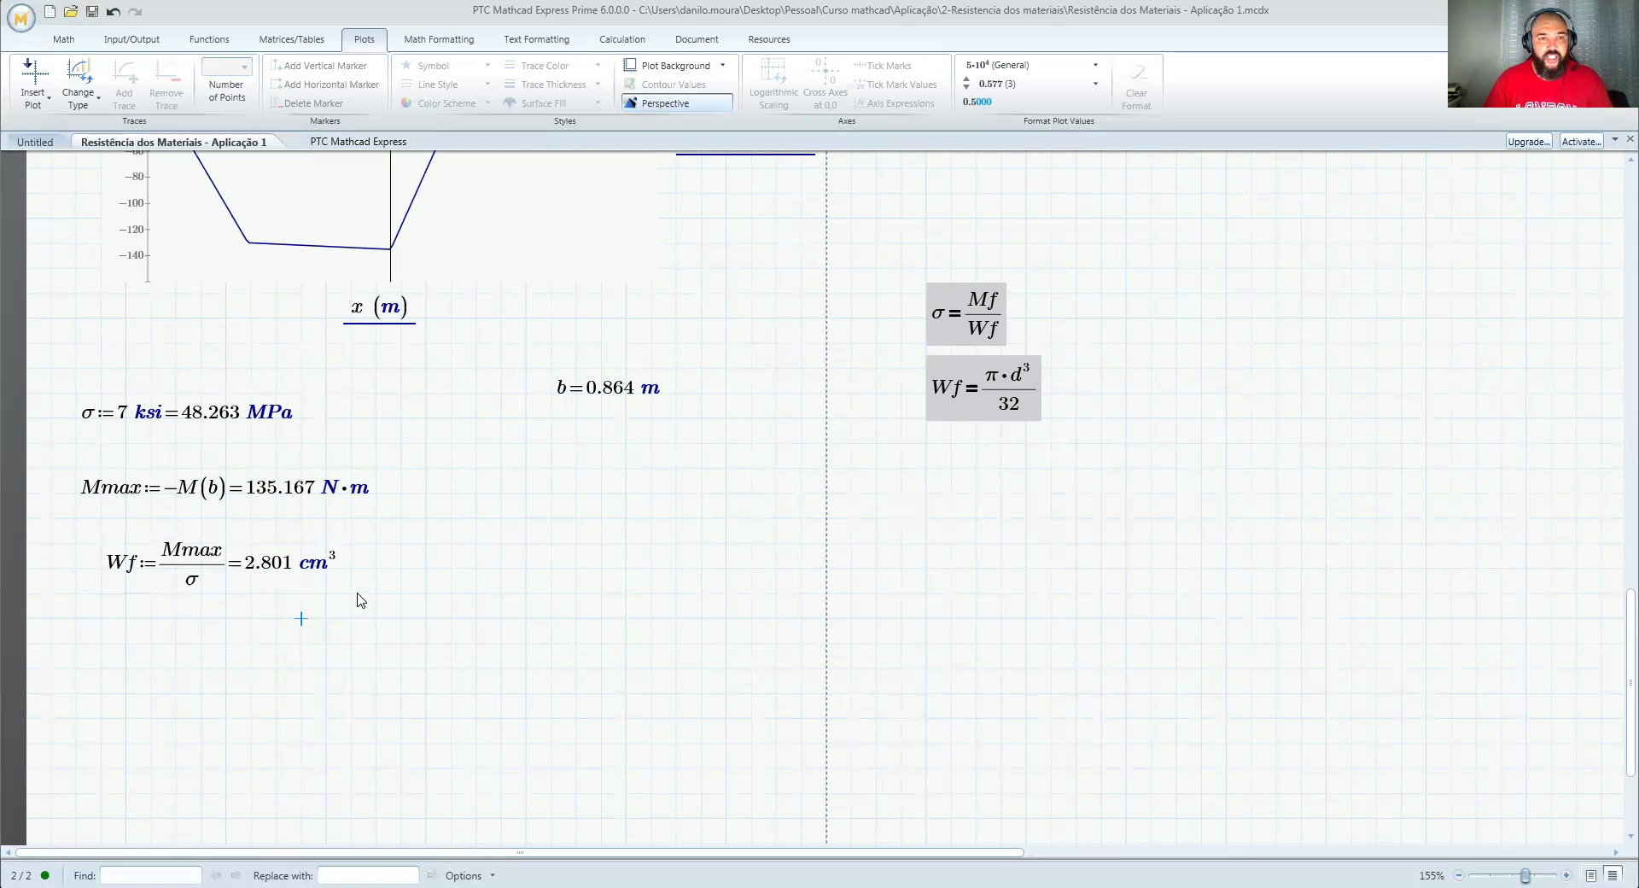
Step: Beside the Wf equation, define d as 32·Wf divided by π
click(425, 569)
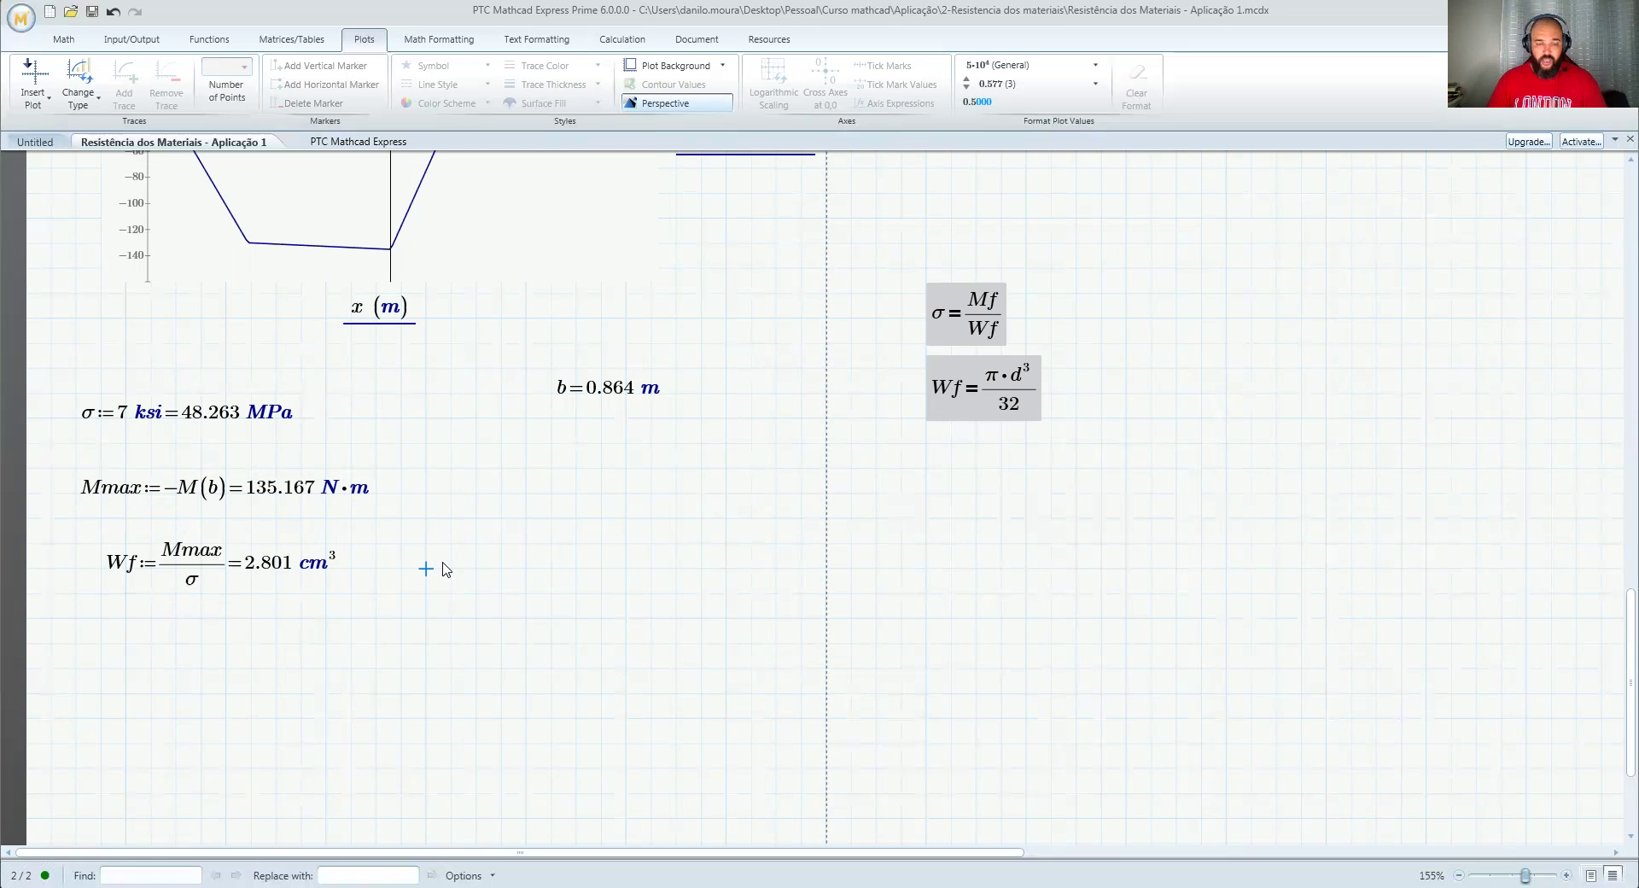
text(d:=)
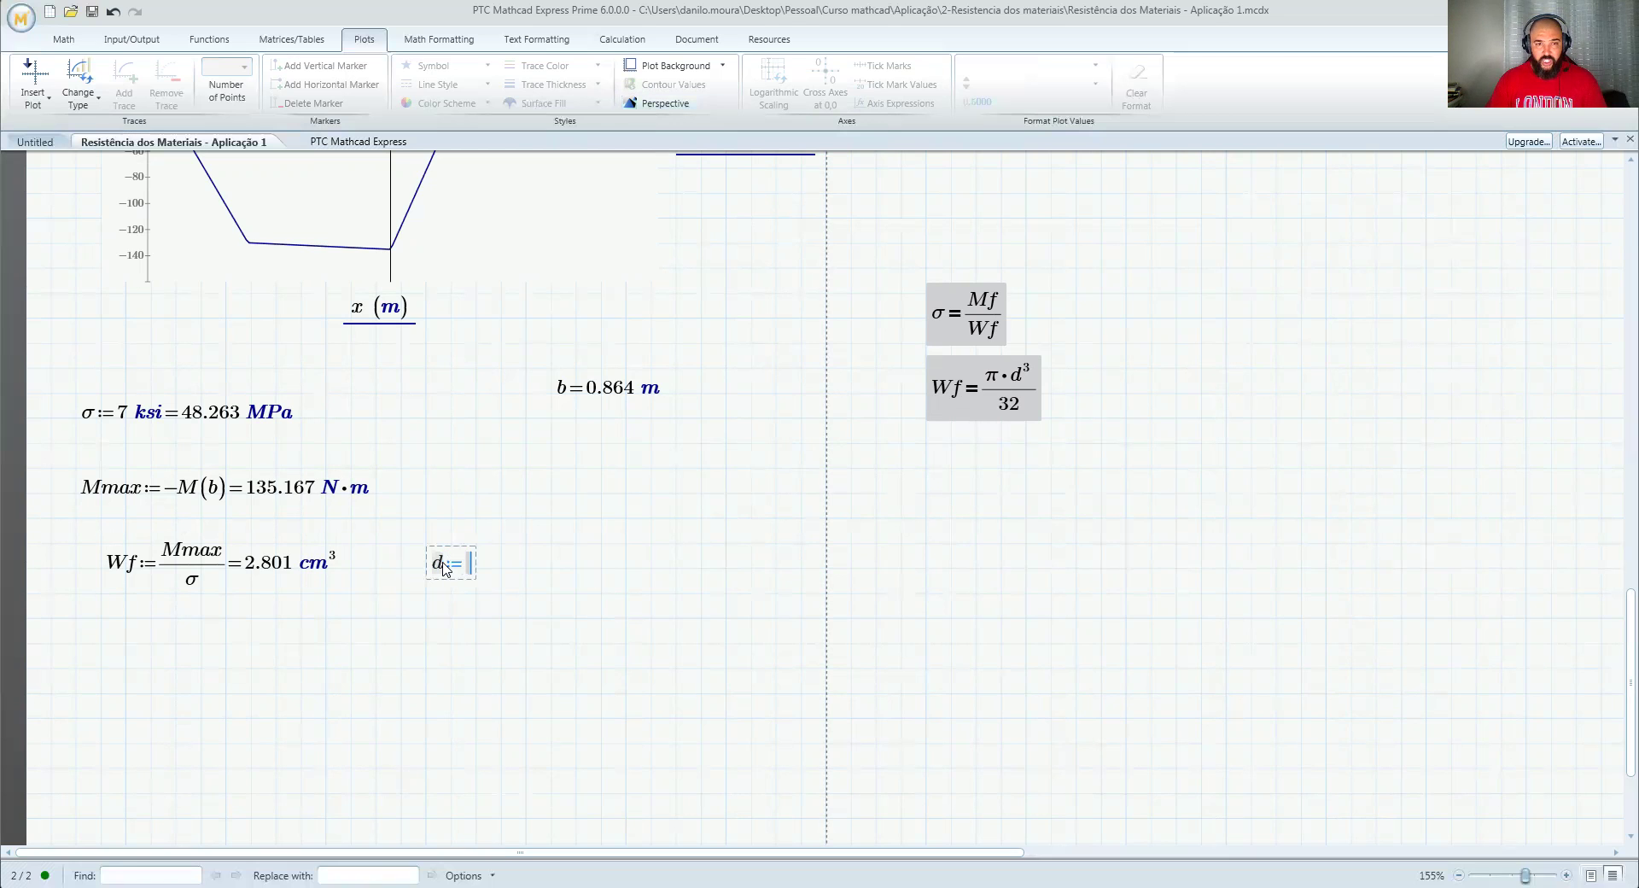
text(32*)
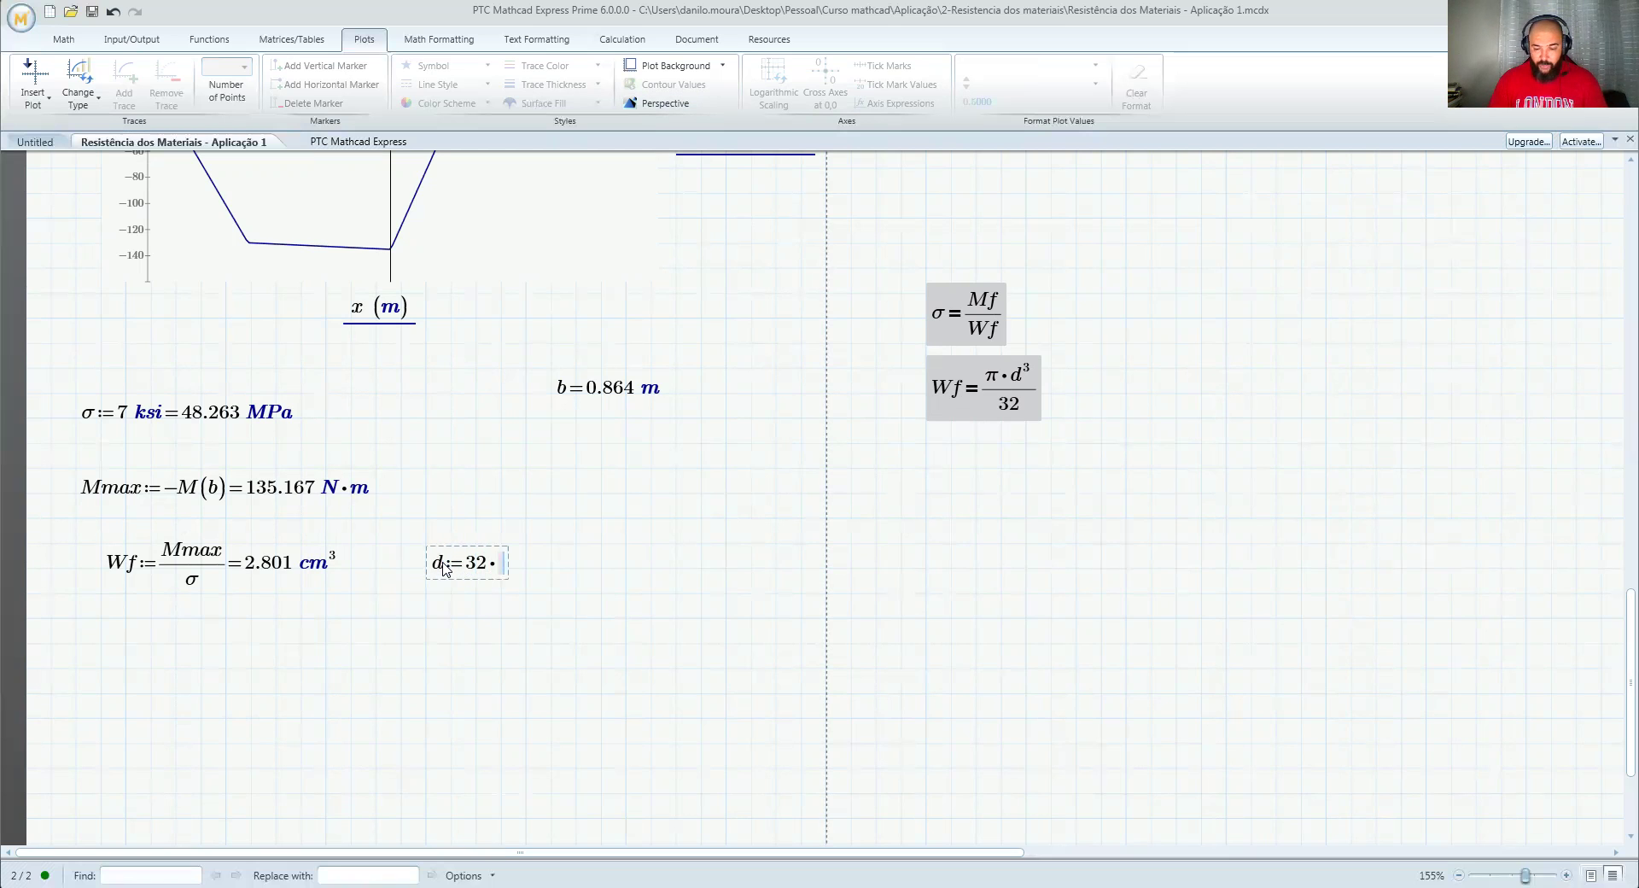
text(Wf)
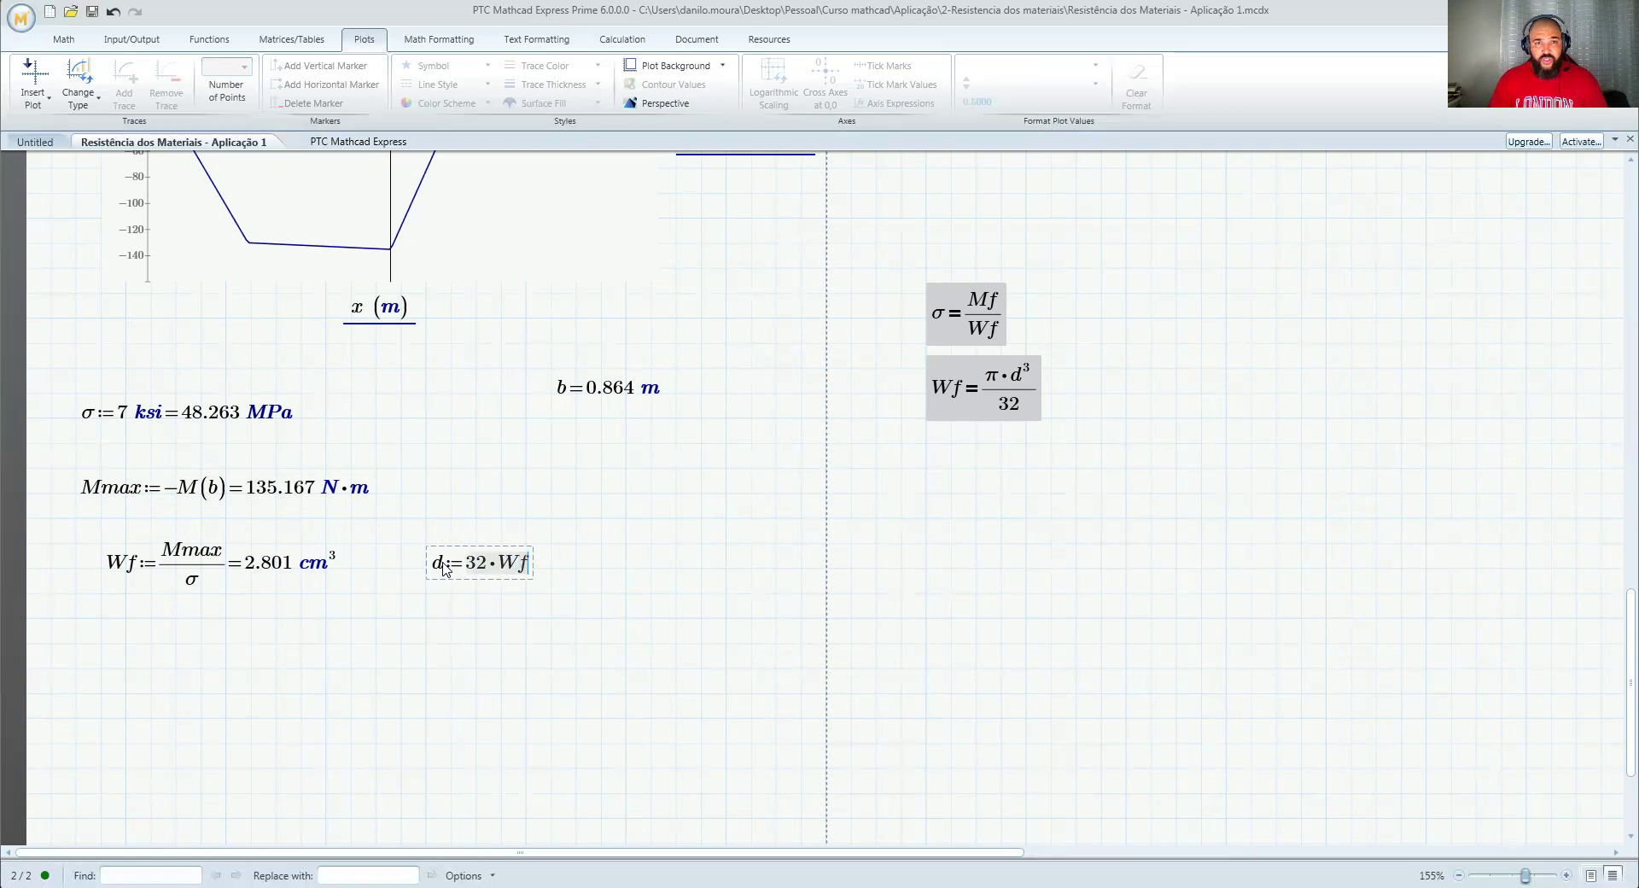
text(/)
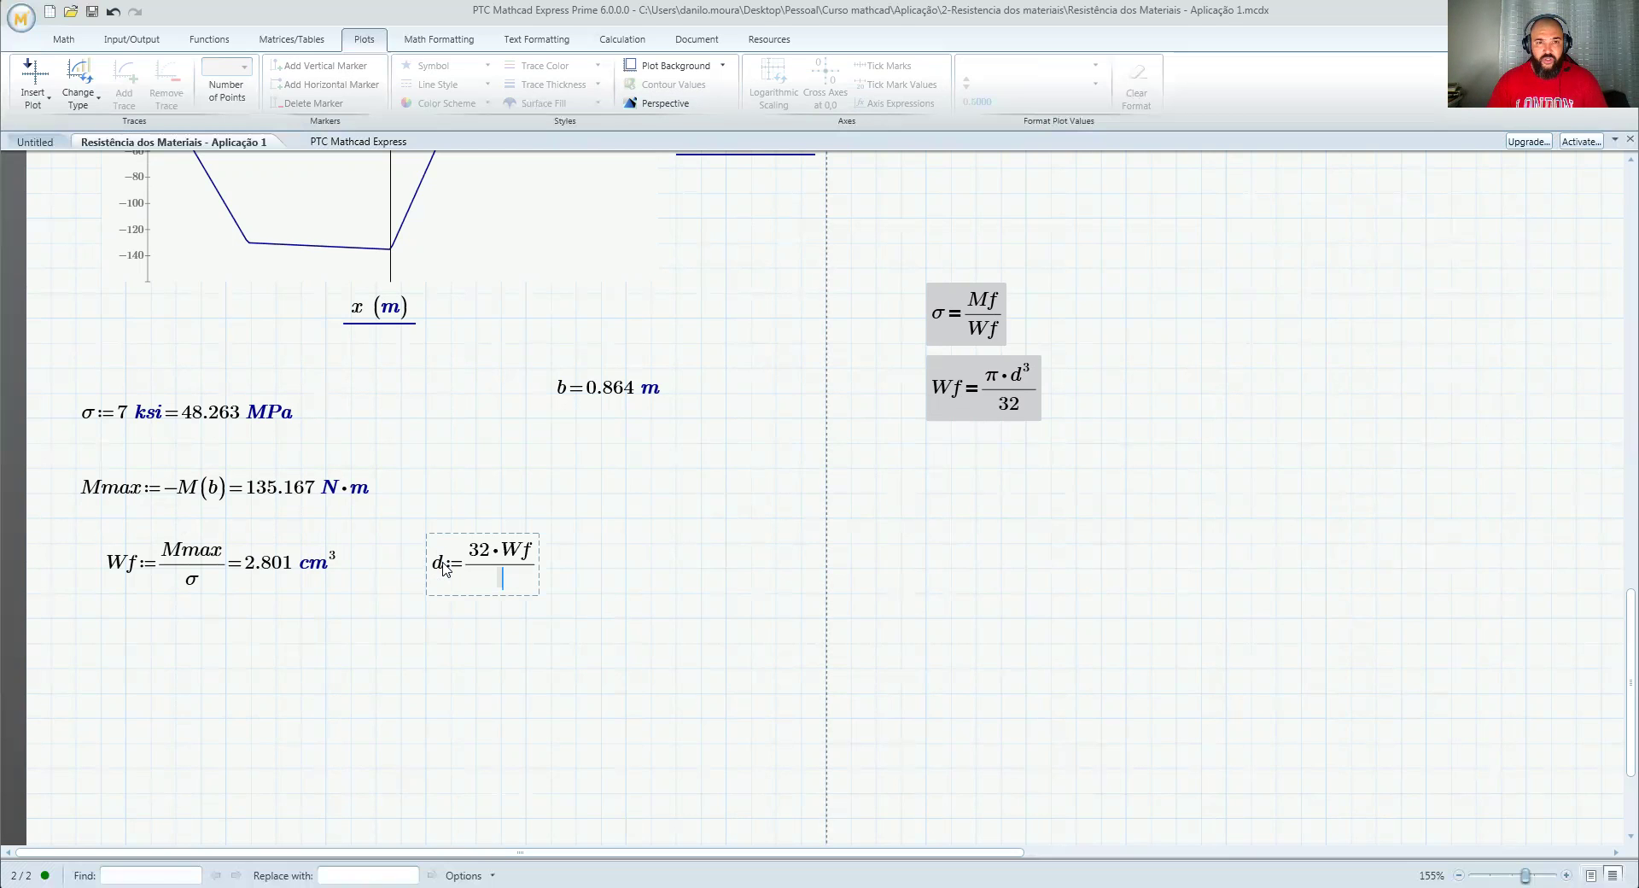
text(p)
key(ctrl+g)
click(465, 570)
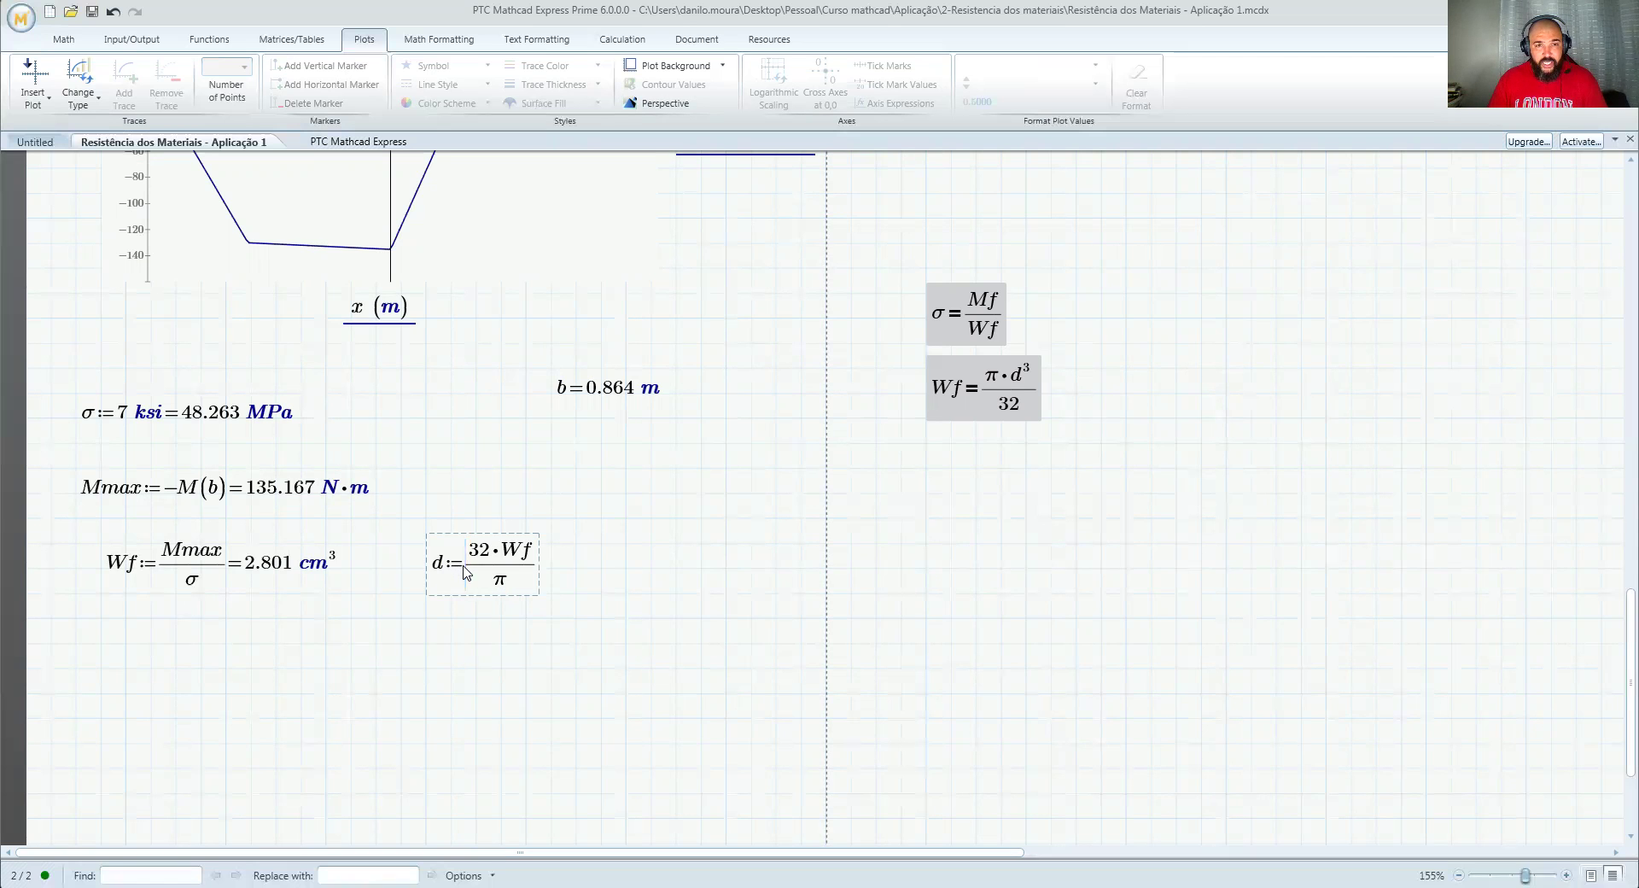
click(536, 572)
key(space)
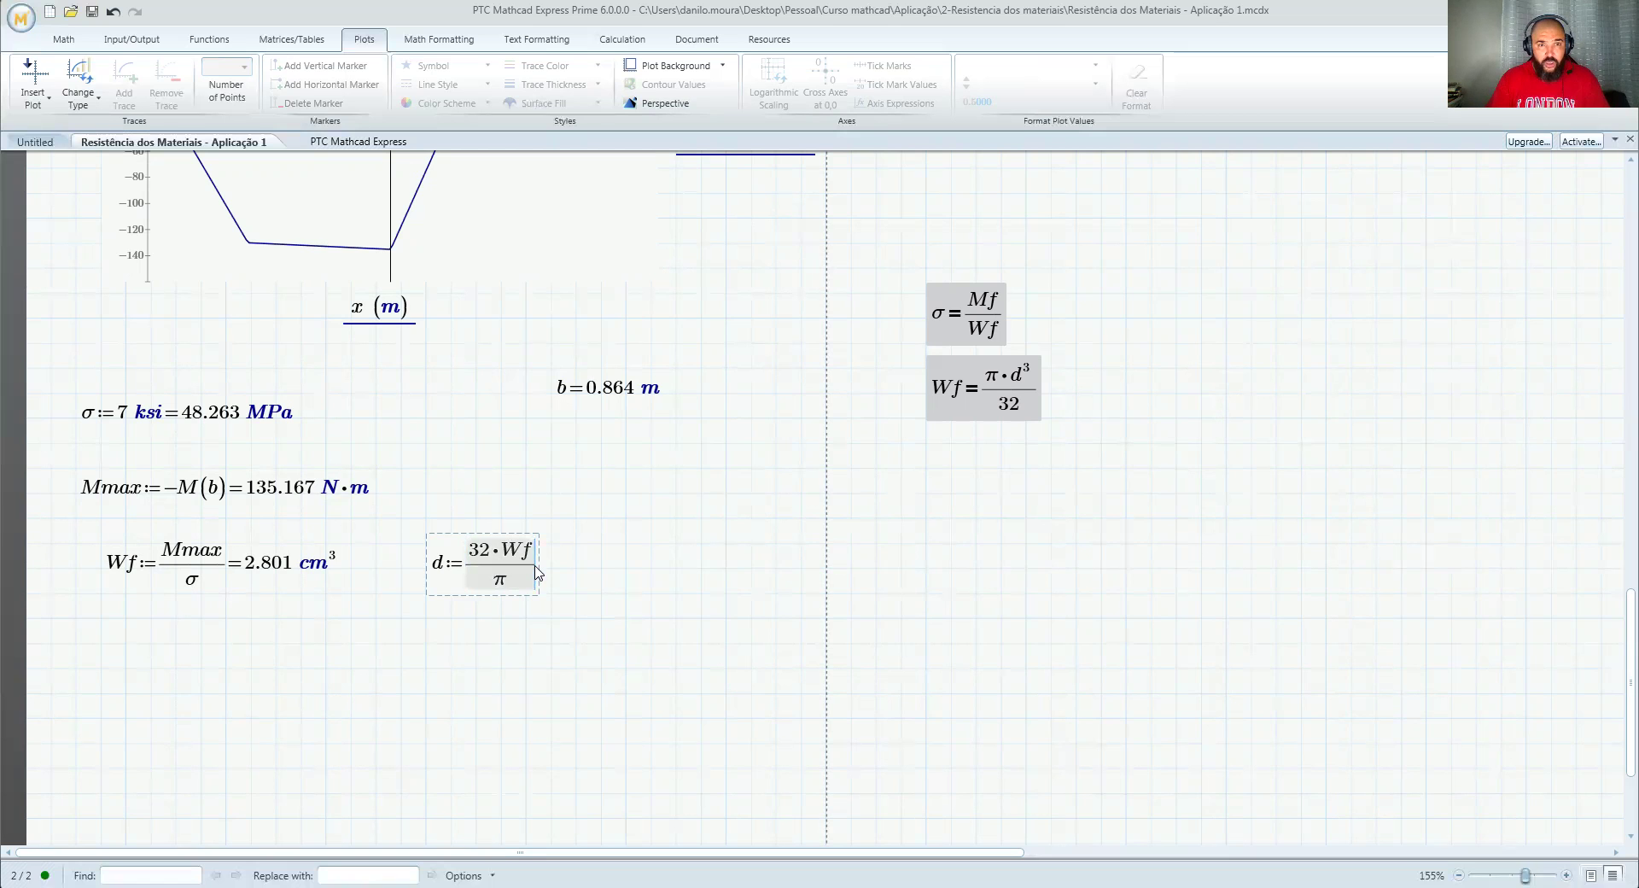
key(ctrl+backslash)
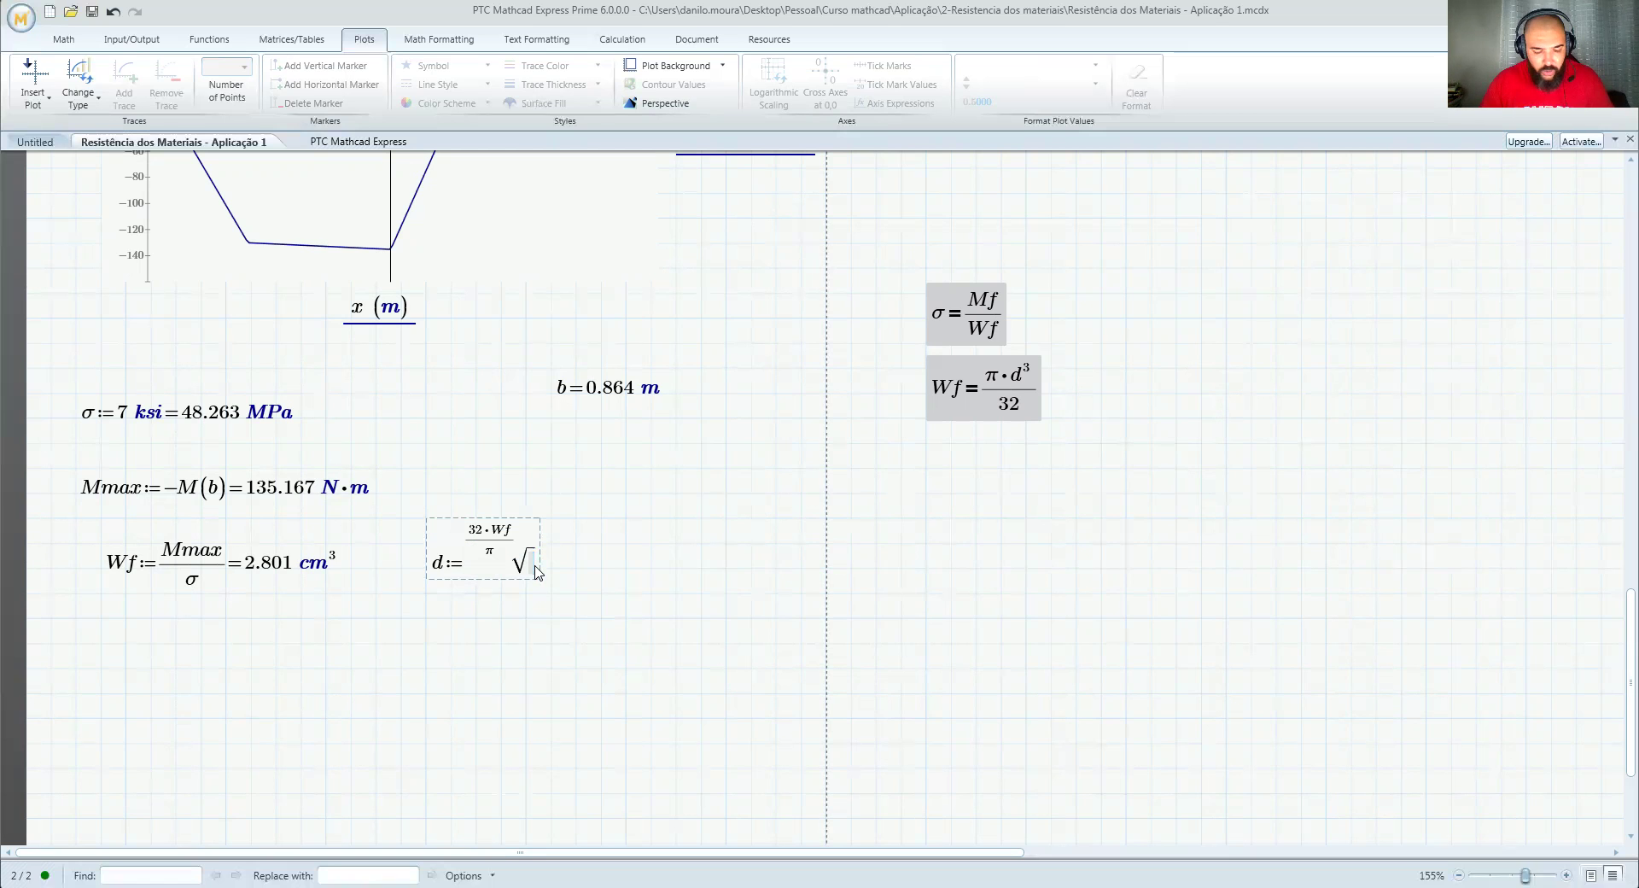
key(ctrl+z)
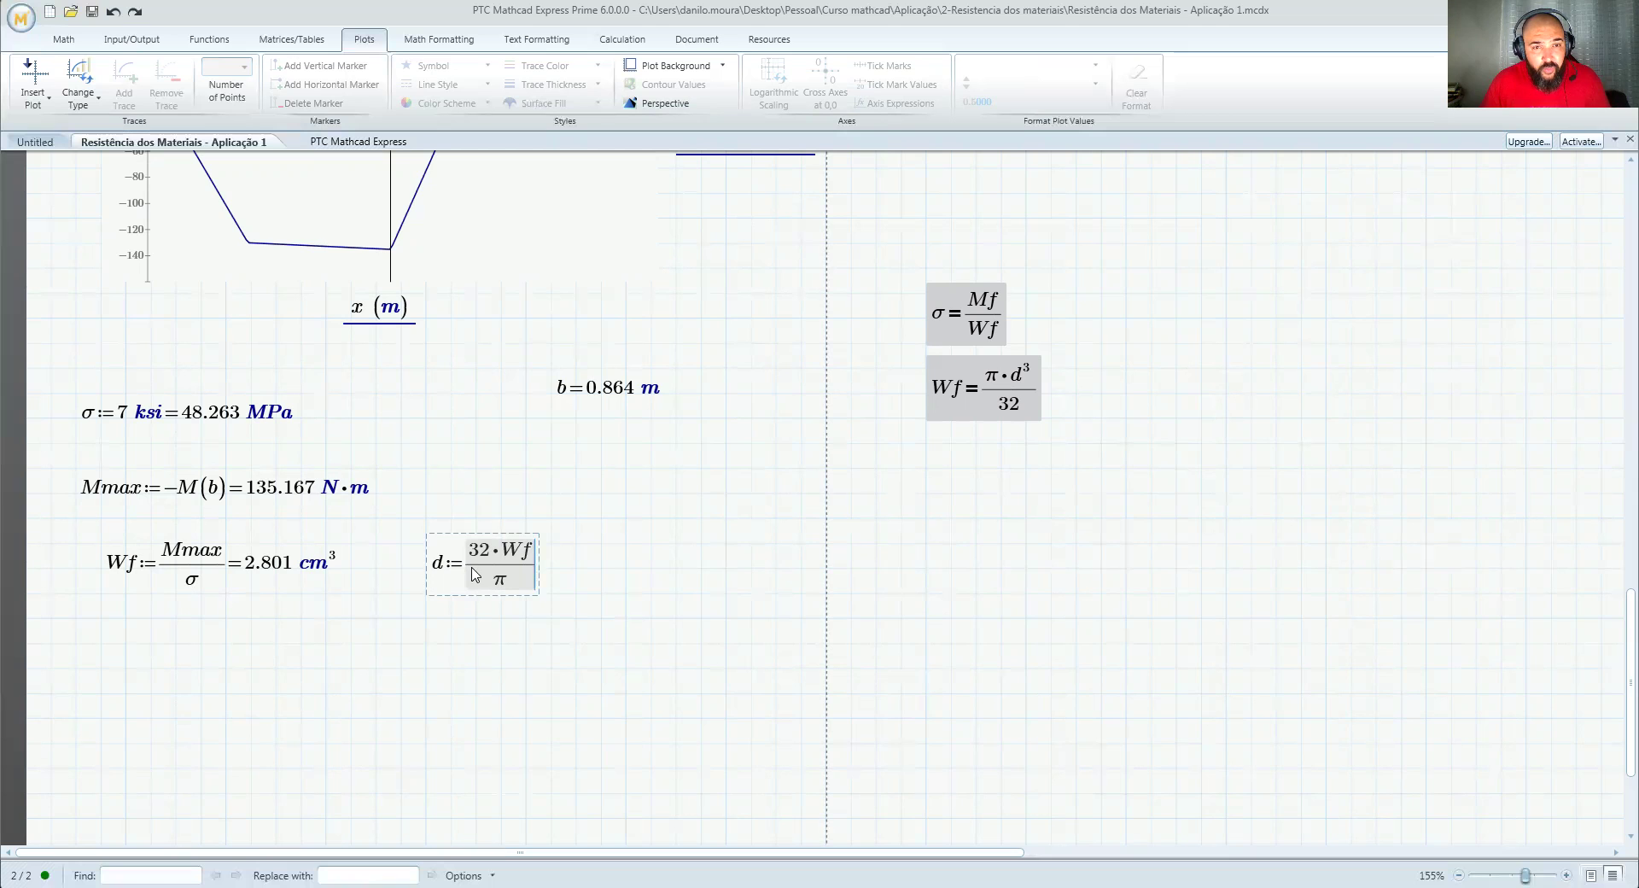
Step: Put the whole fraction 32·Wf/π in the d definition under a cube root and evaluate d
click(536, 565)
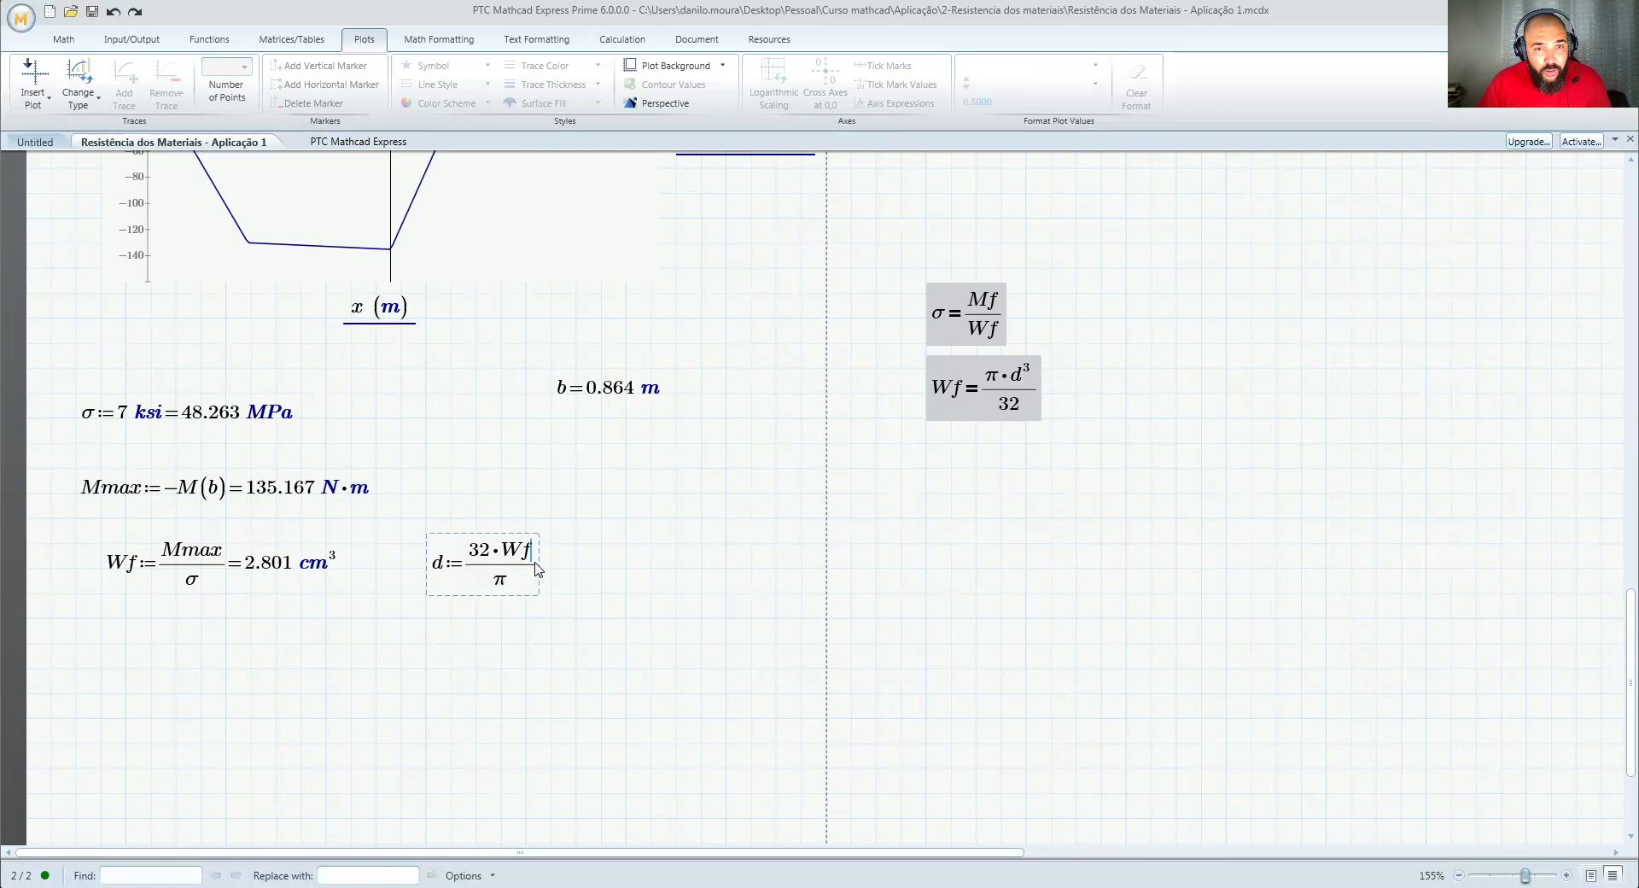
drag(536, 566, 500, 566)
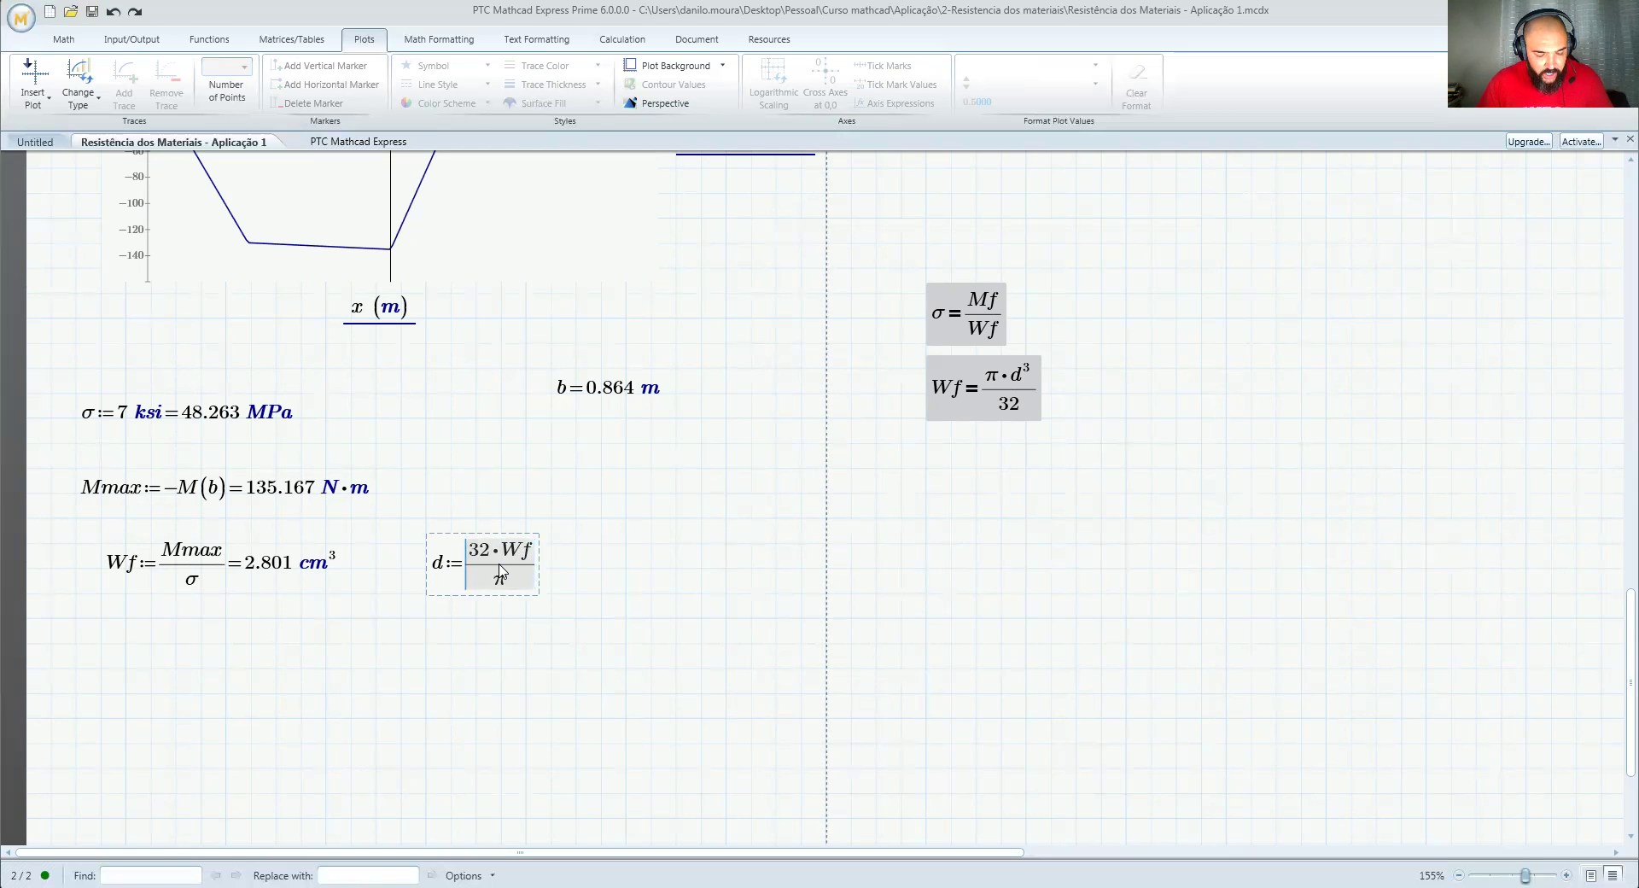
key(ctrl+backslash)
text(3)
text(=0.031 m)
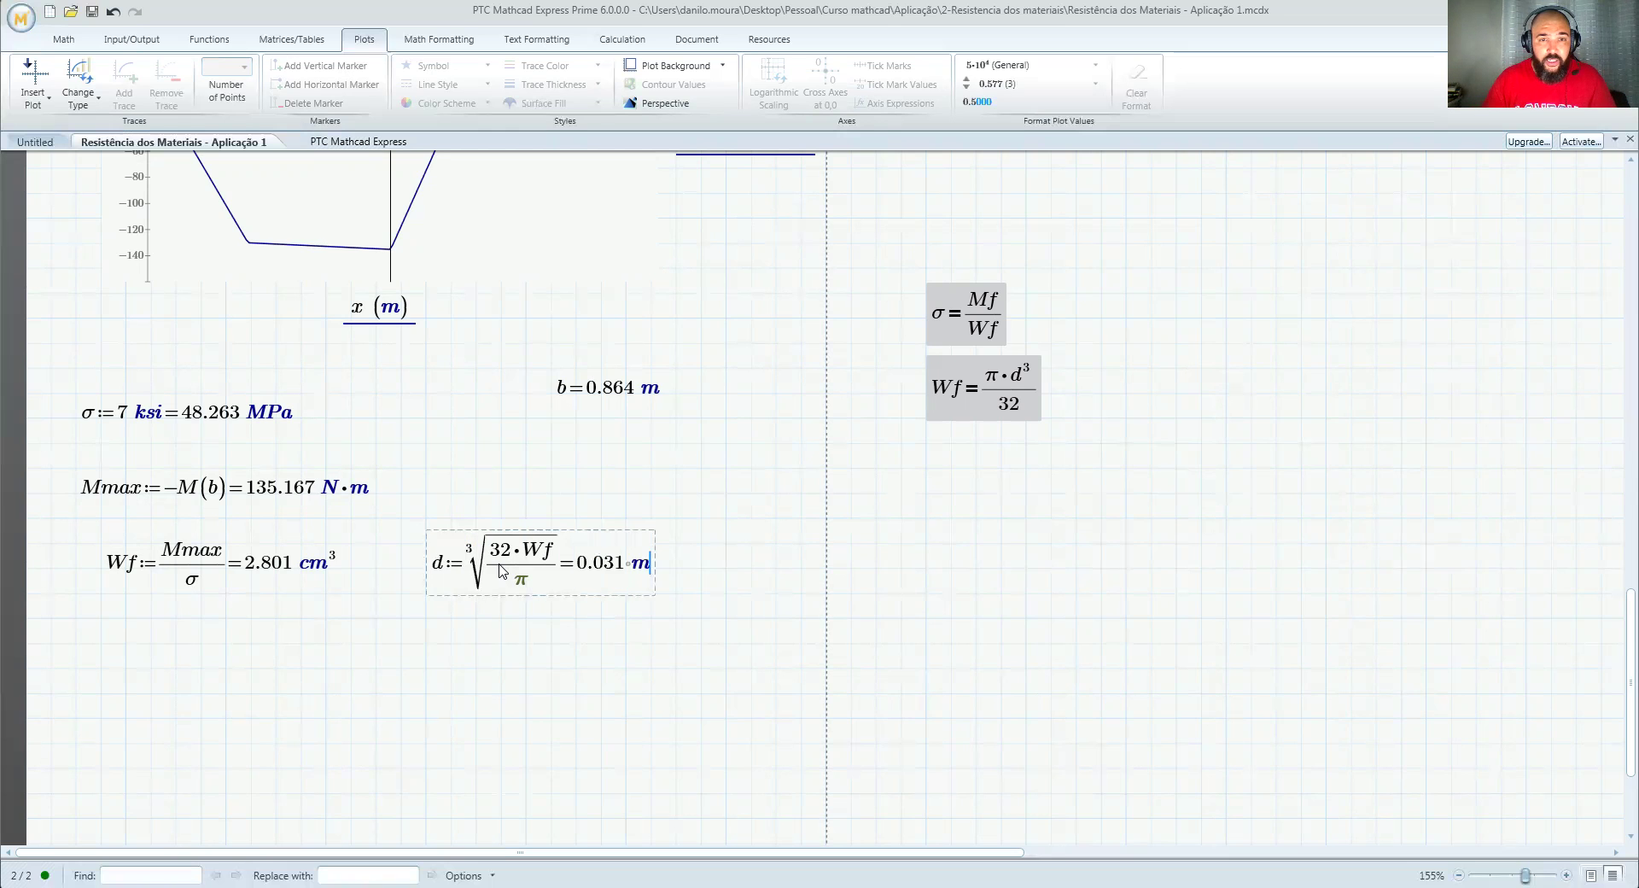
Step: Shift the d equation slightly closer to the Wf equation and deselect it
click(591, 602)
drag(591, 603, 566, 606)
click(669, 636)
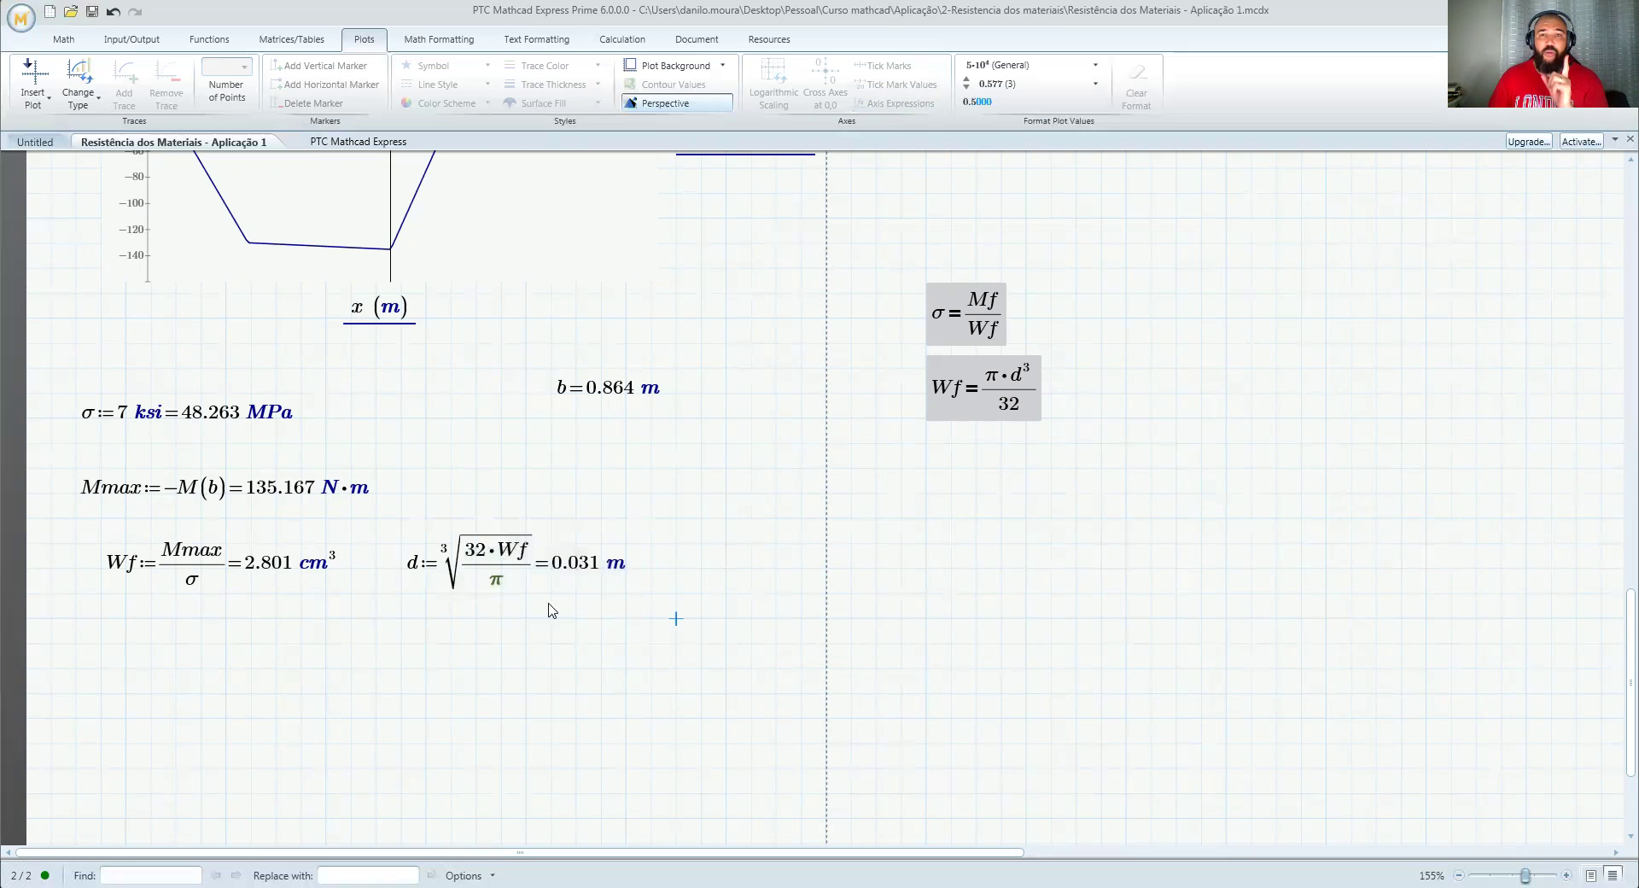
Step: Evaluate d below the Wf equation with its result expressed in inches
scroll(812, 549, up, 10)
scroll(948, 495, up, 8)
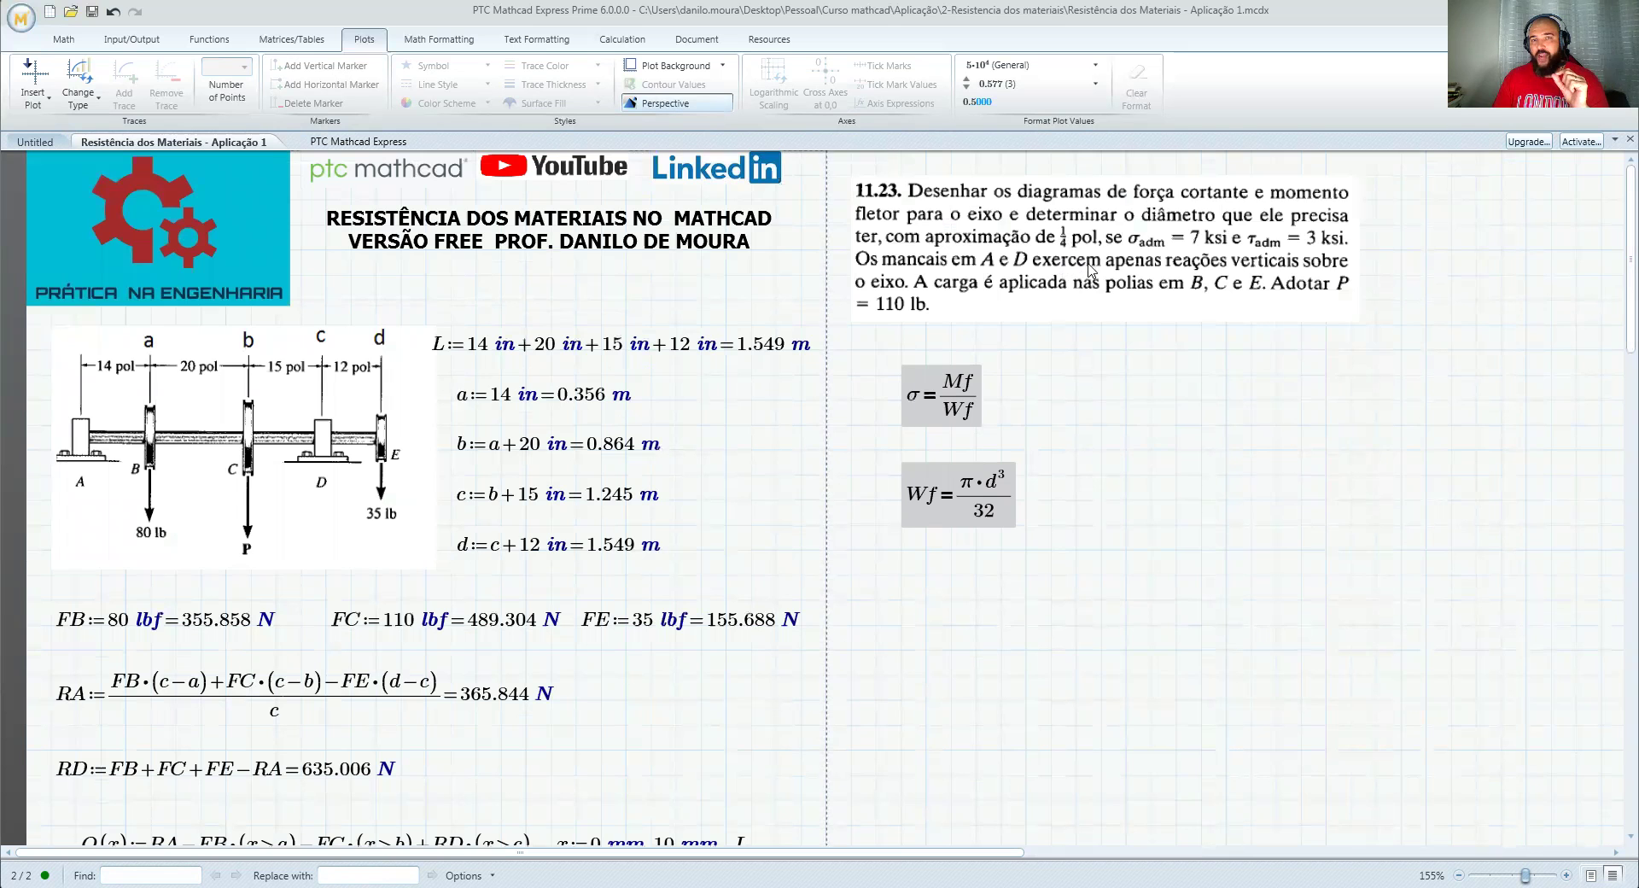
scroll(1058, 444, down, 9)
scroll(845, 542, down, 20)
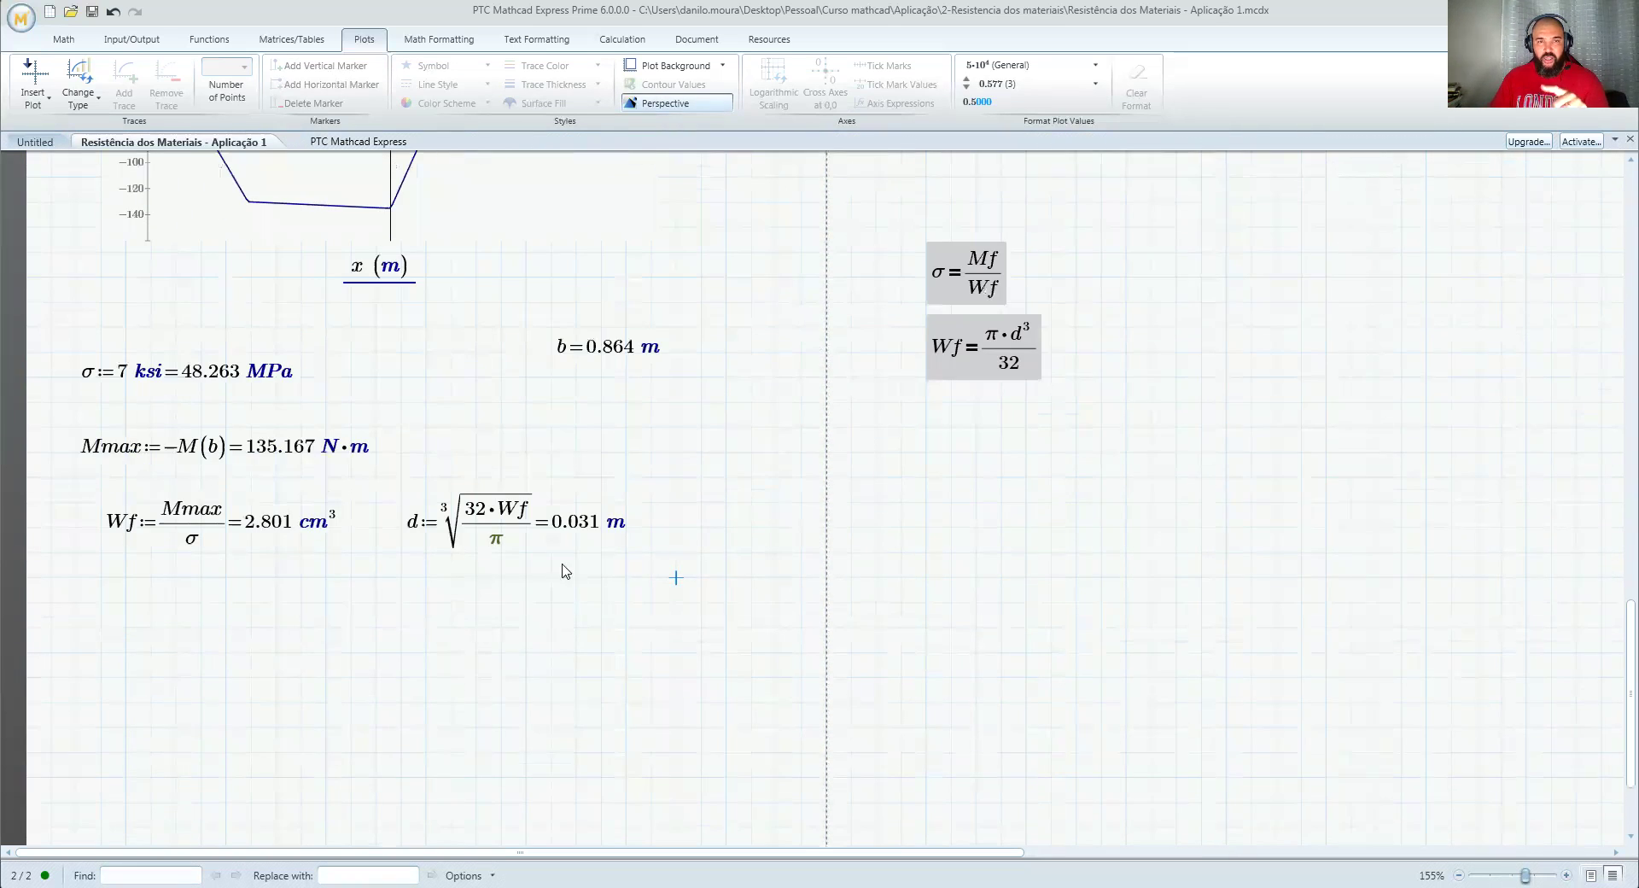
click(116, 599)
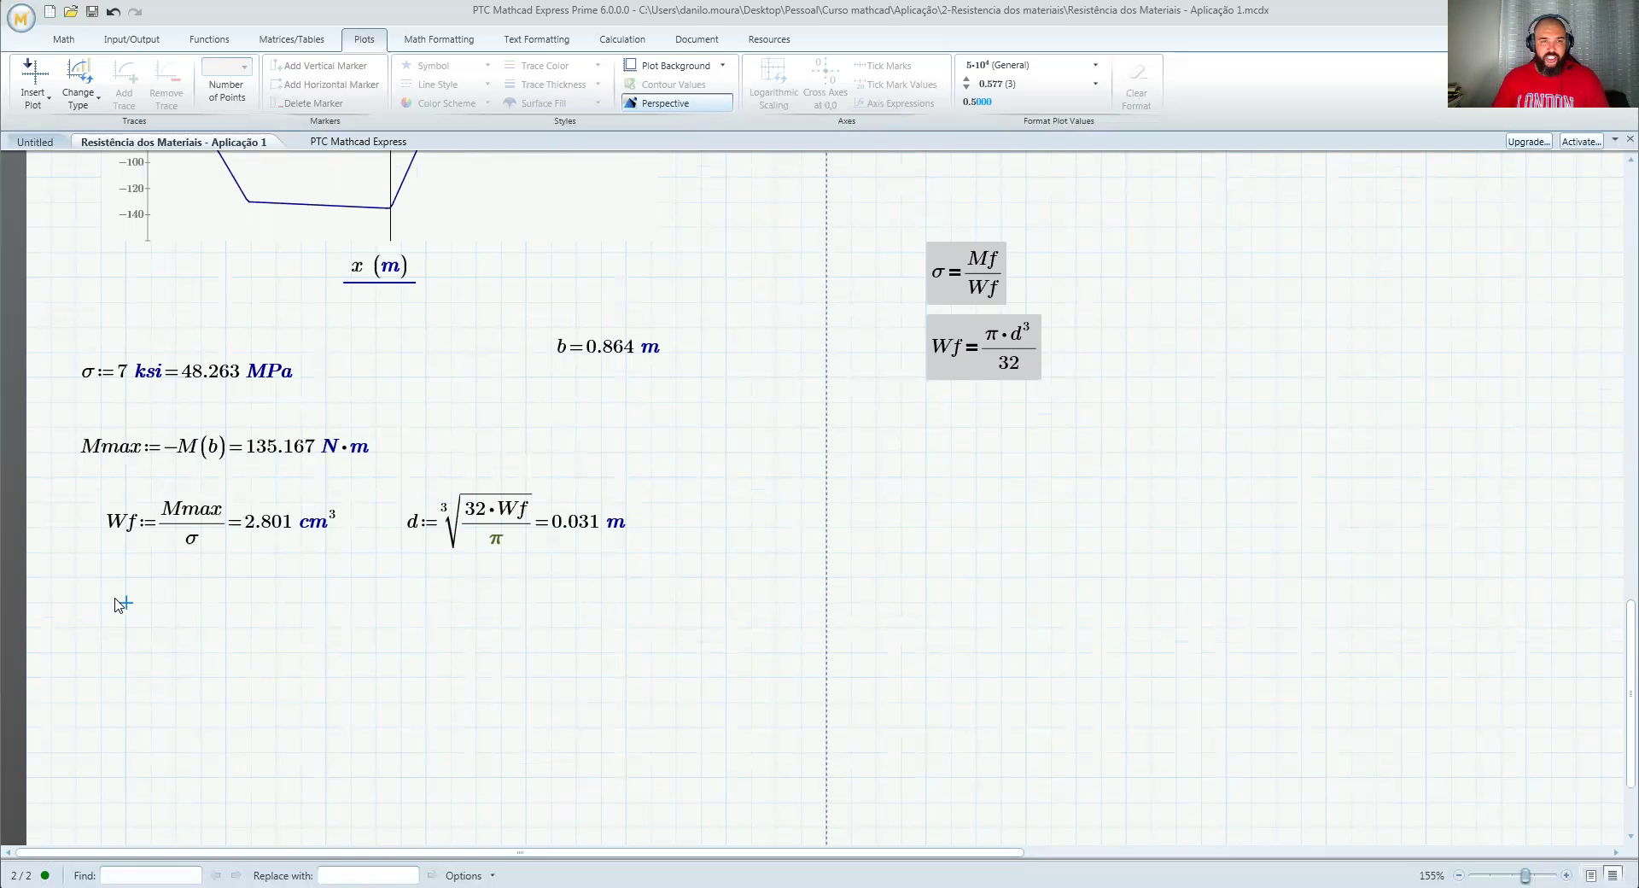
text(d)
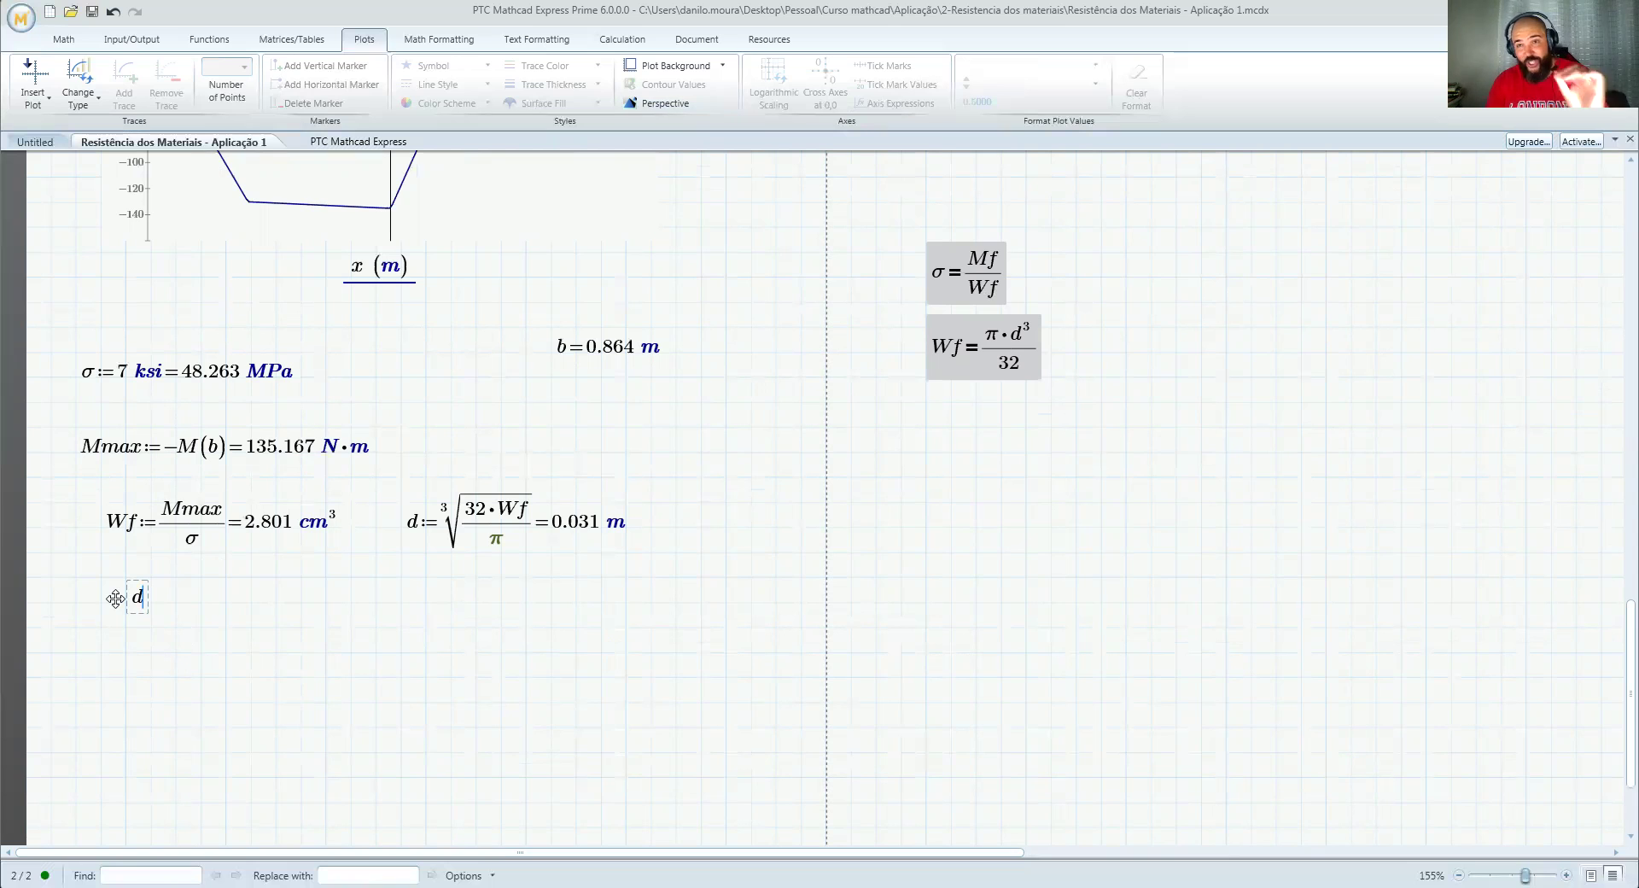
text(=)
key(BackSpace)
text(in)
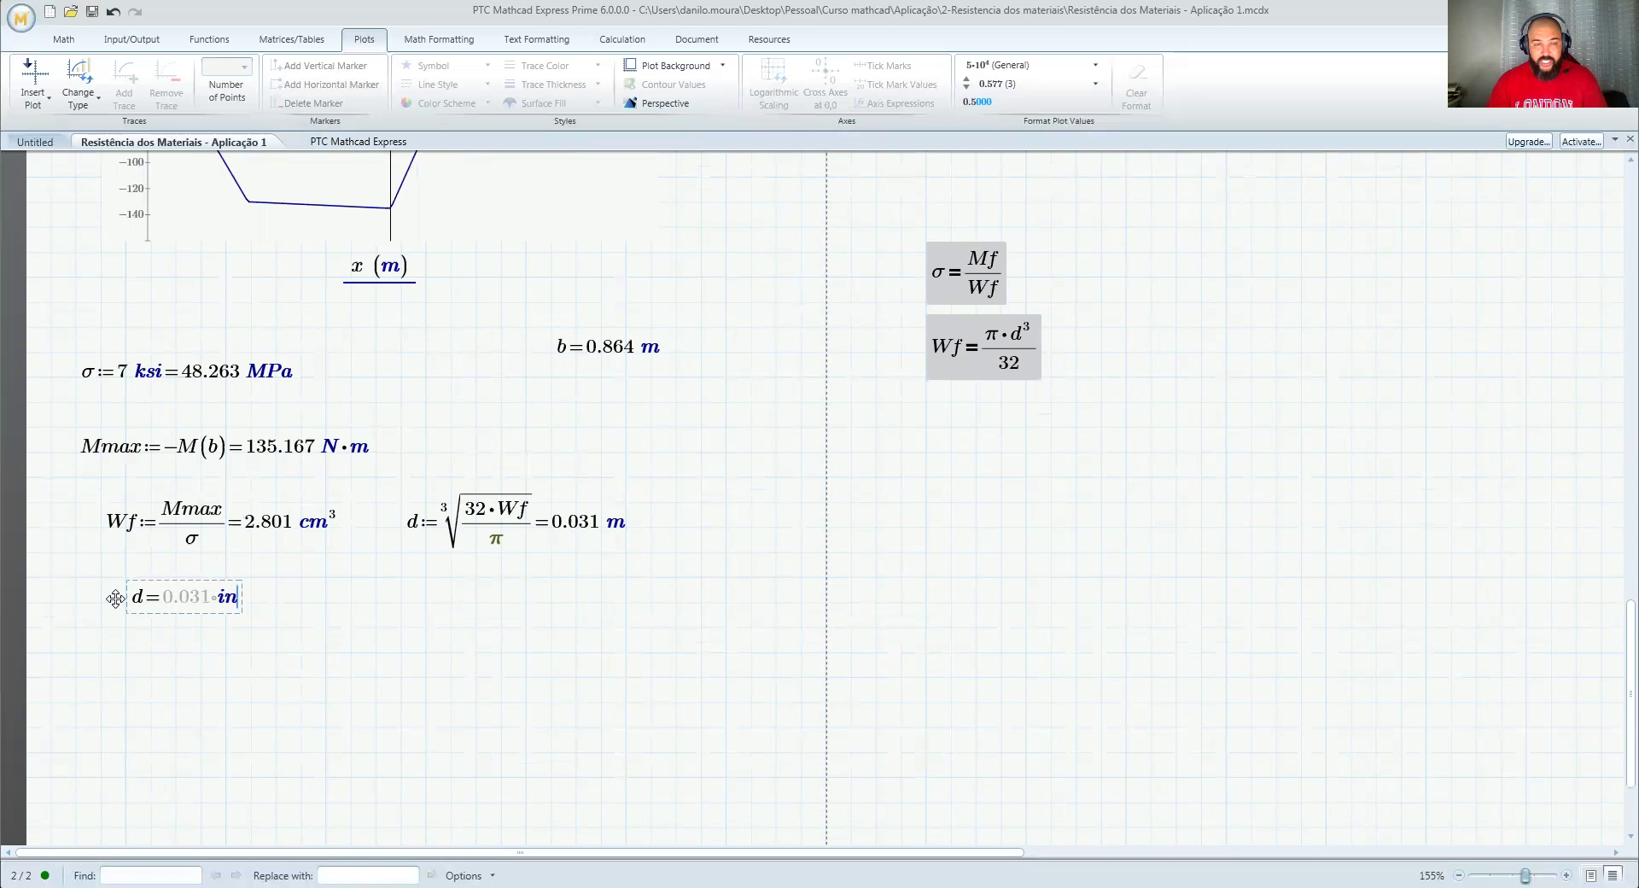
key(Return)
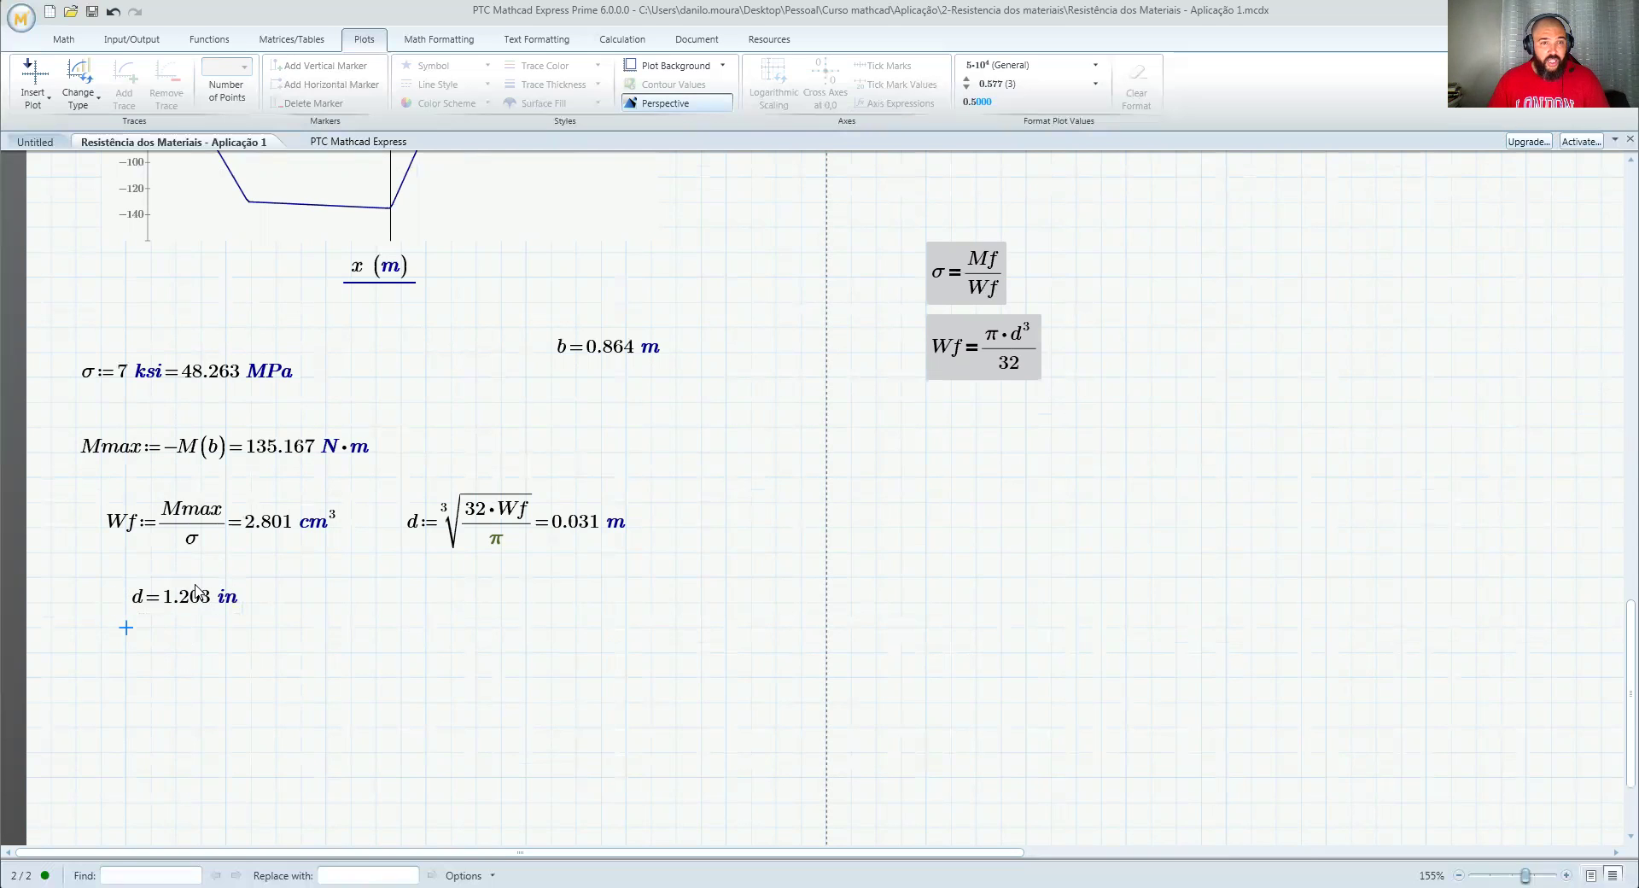
Step: Define the adopted diameter d as 1.25 in beside the inch result of d
click(189, 625)
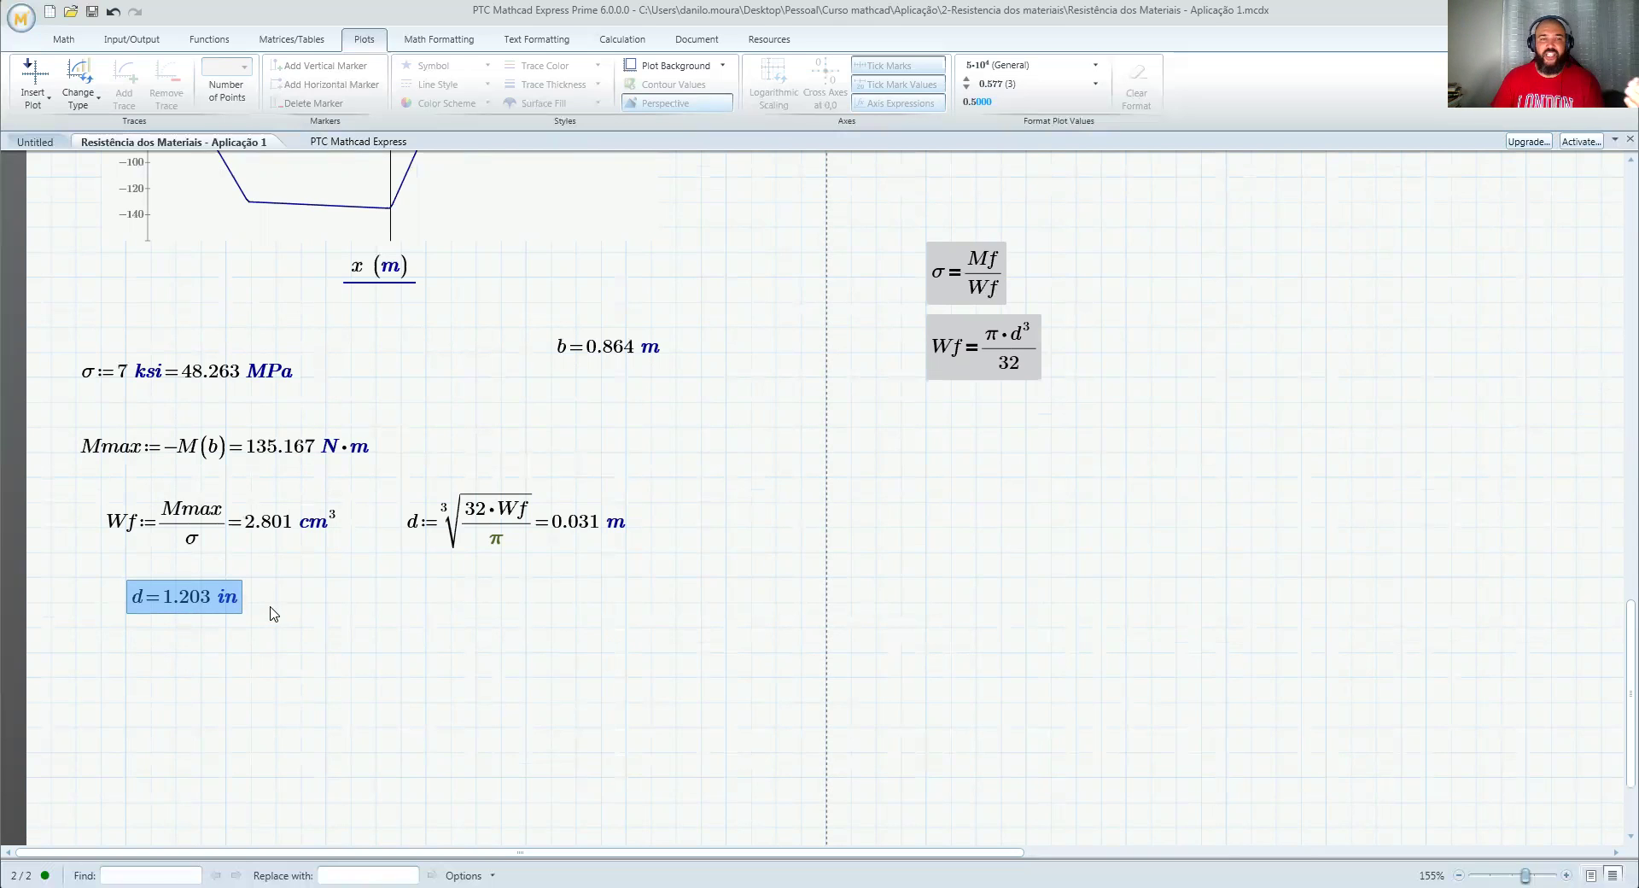
click(299, 604)
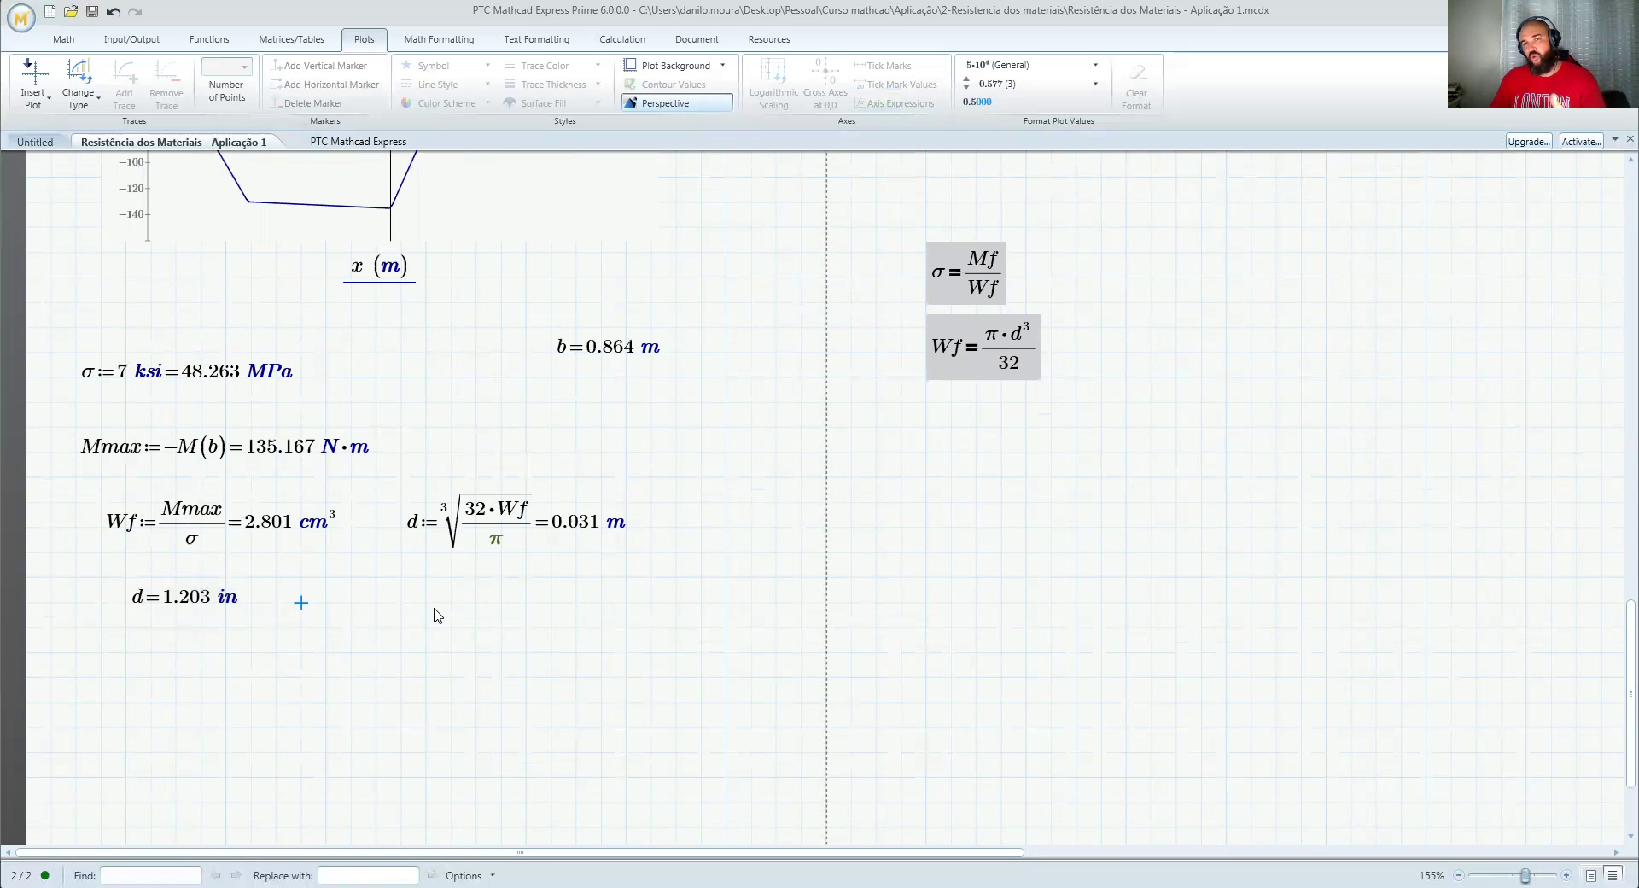
text(d:=1)
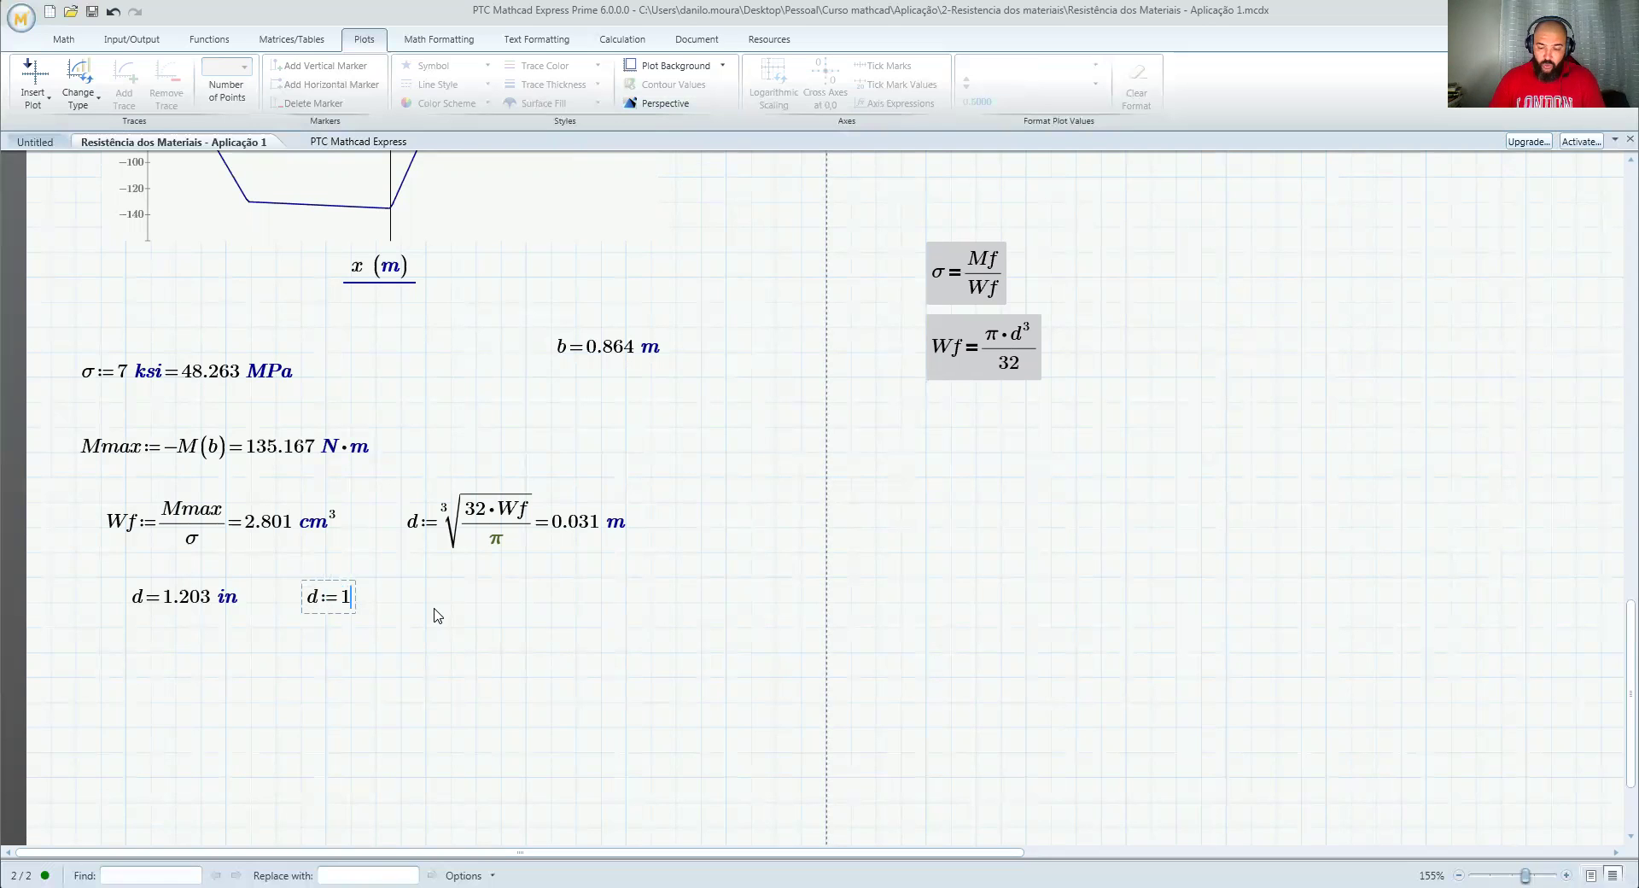
text(.25*in)
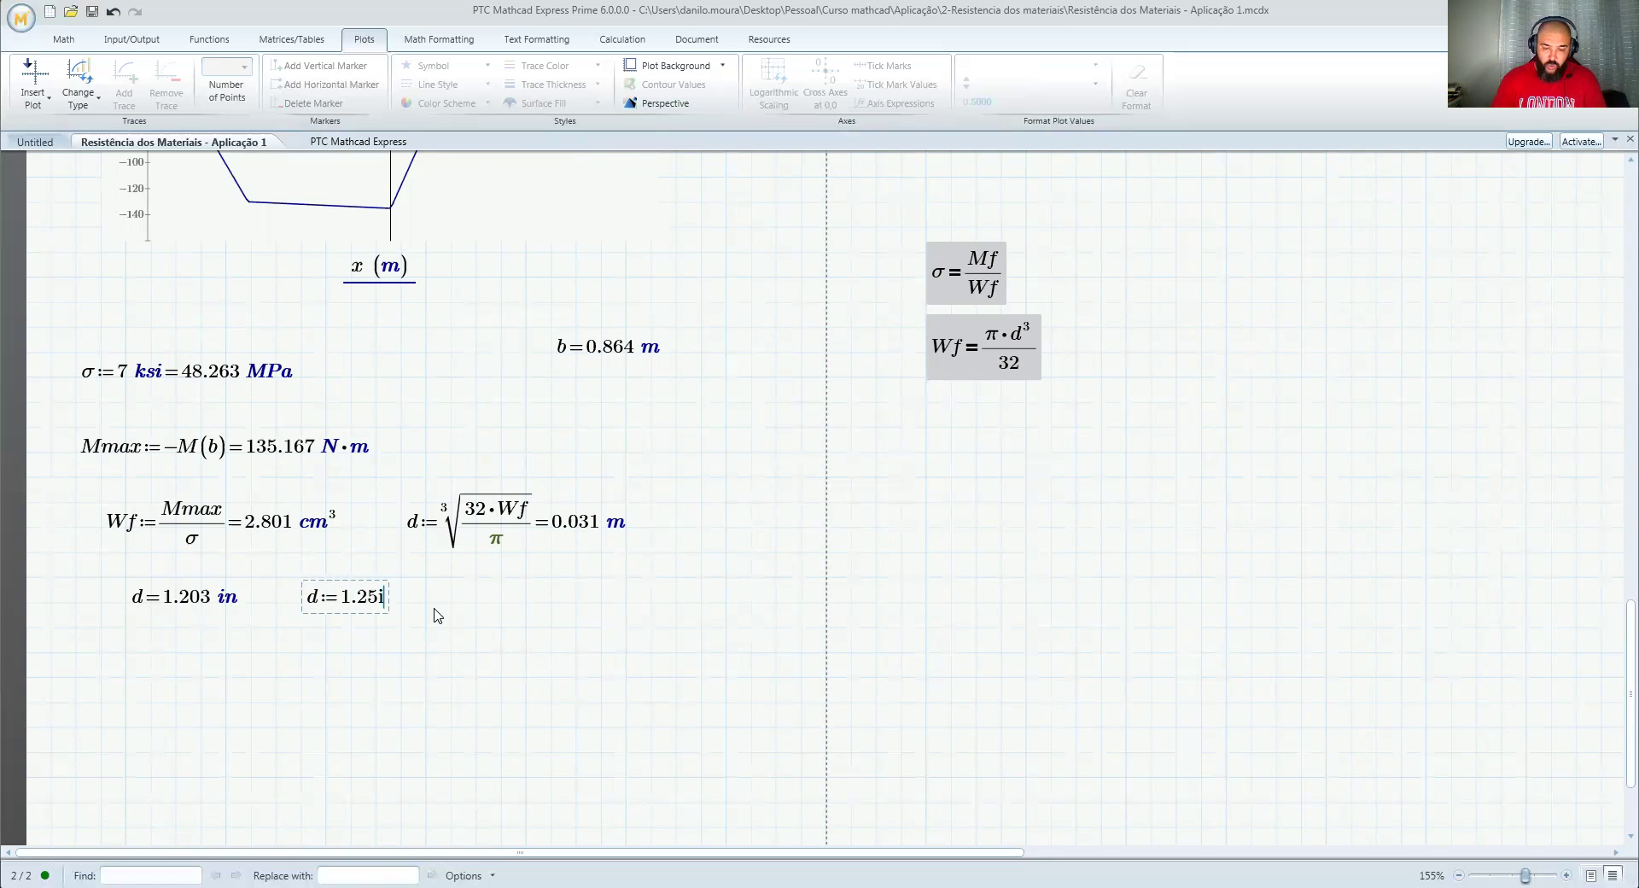
key(Return)
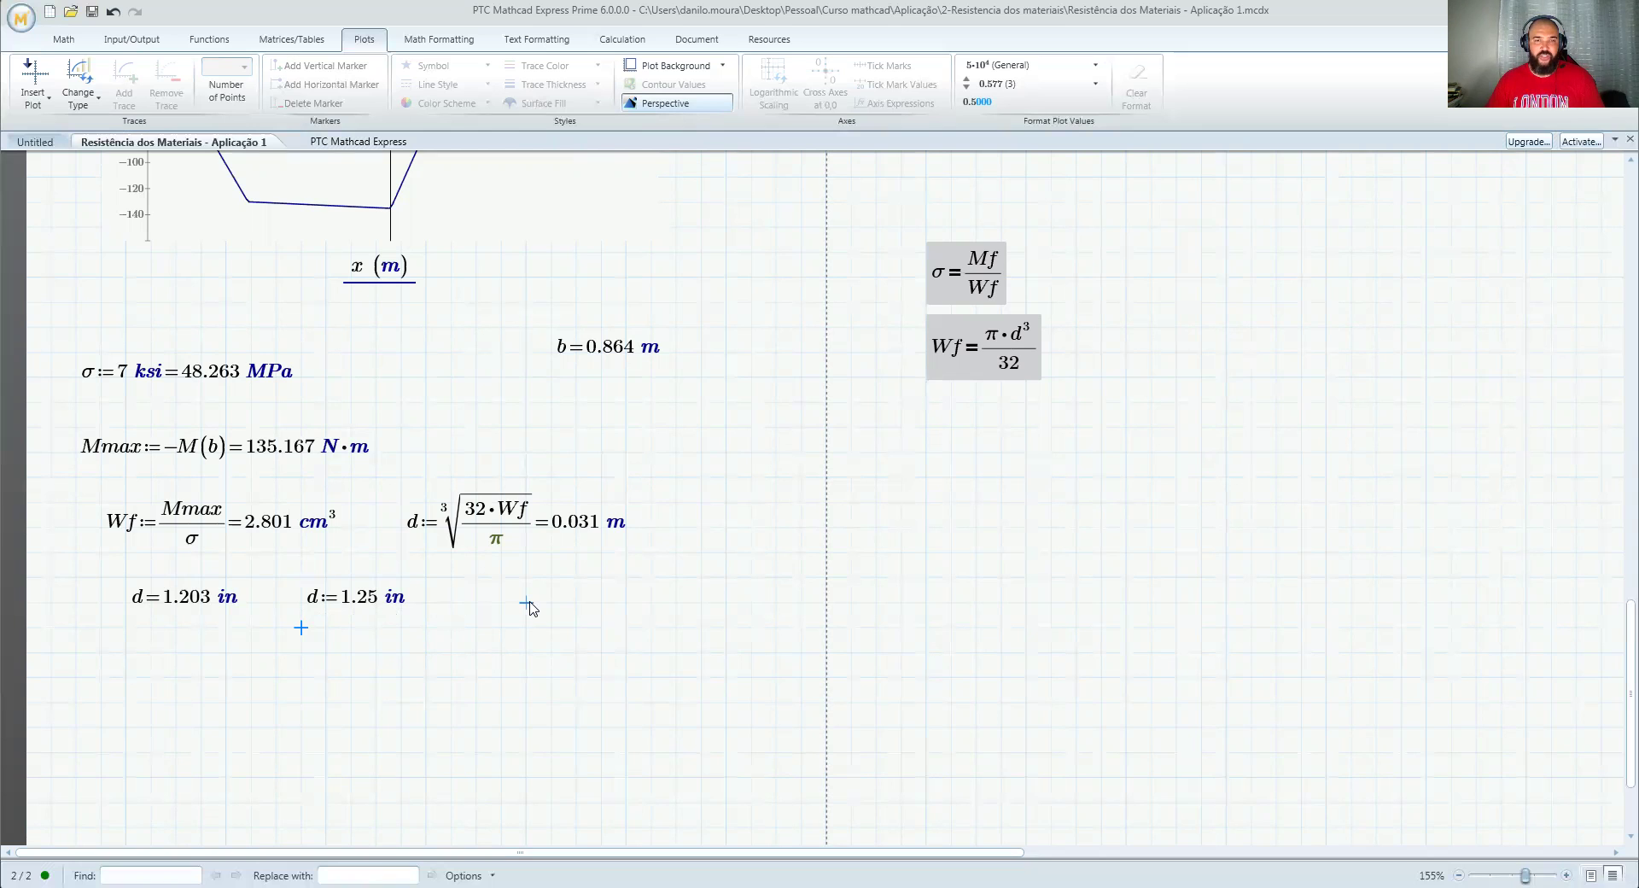
Step: Beside the 1.25 in definition, define d again as 1 in multiplied by 1/4 in and evaluate it
text(d:1in)
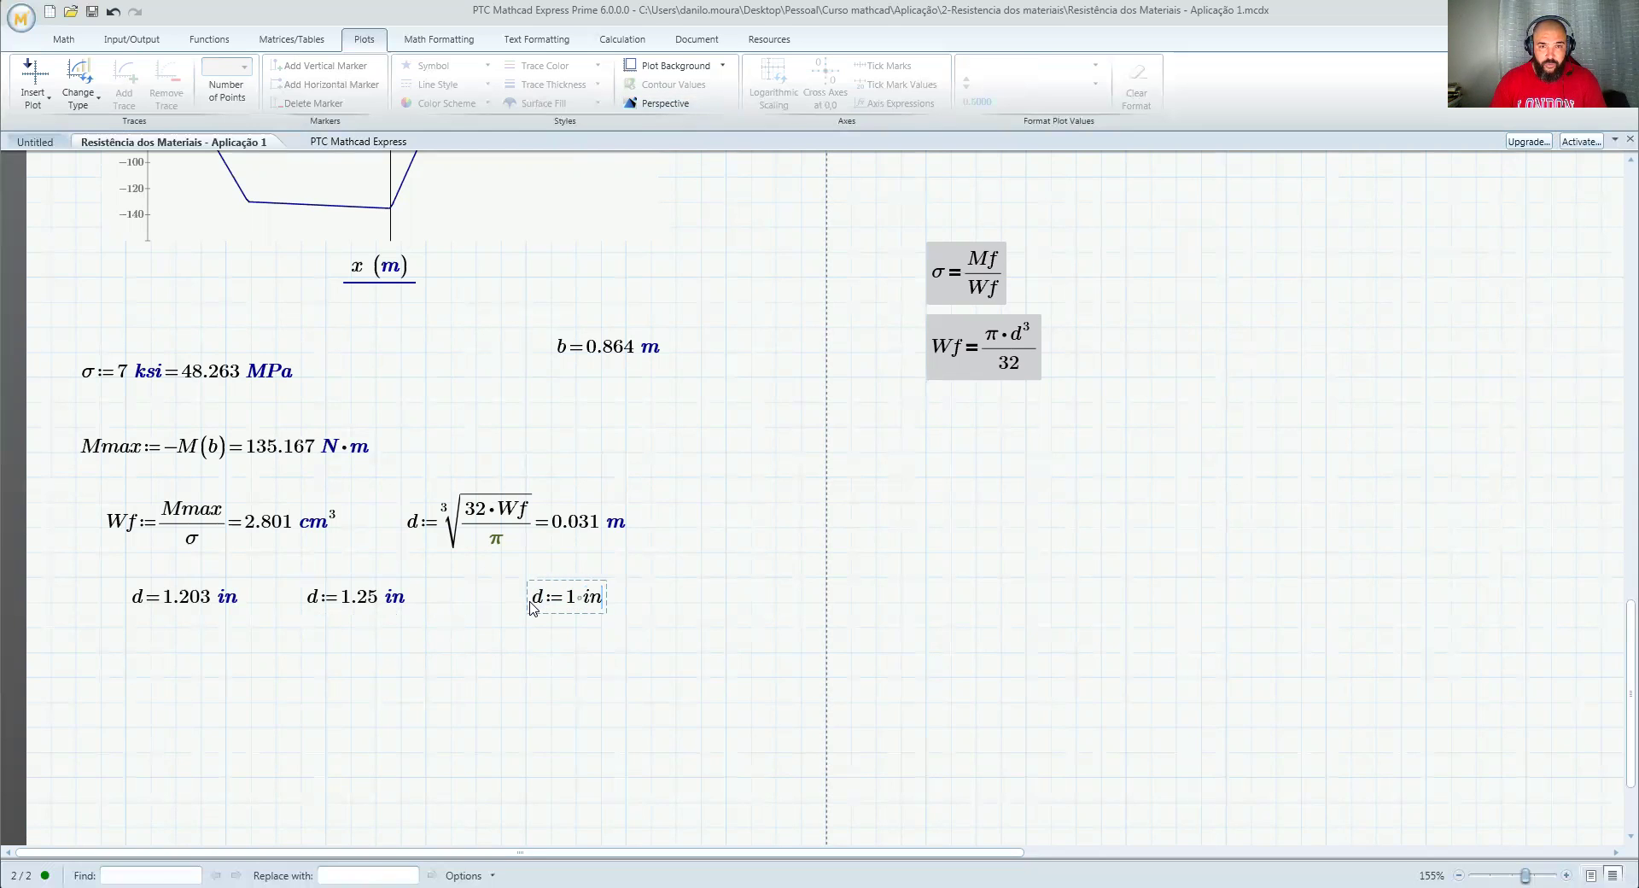
text(*)
text(1/4)
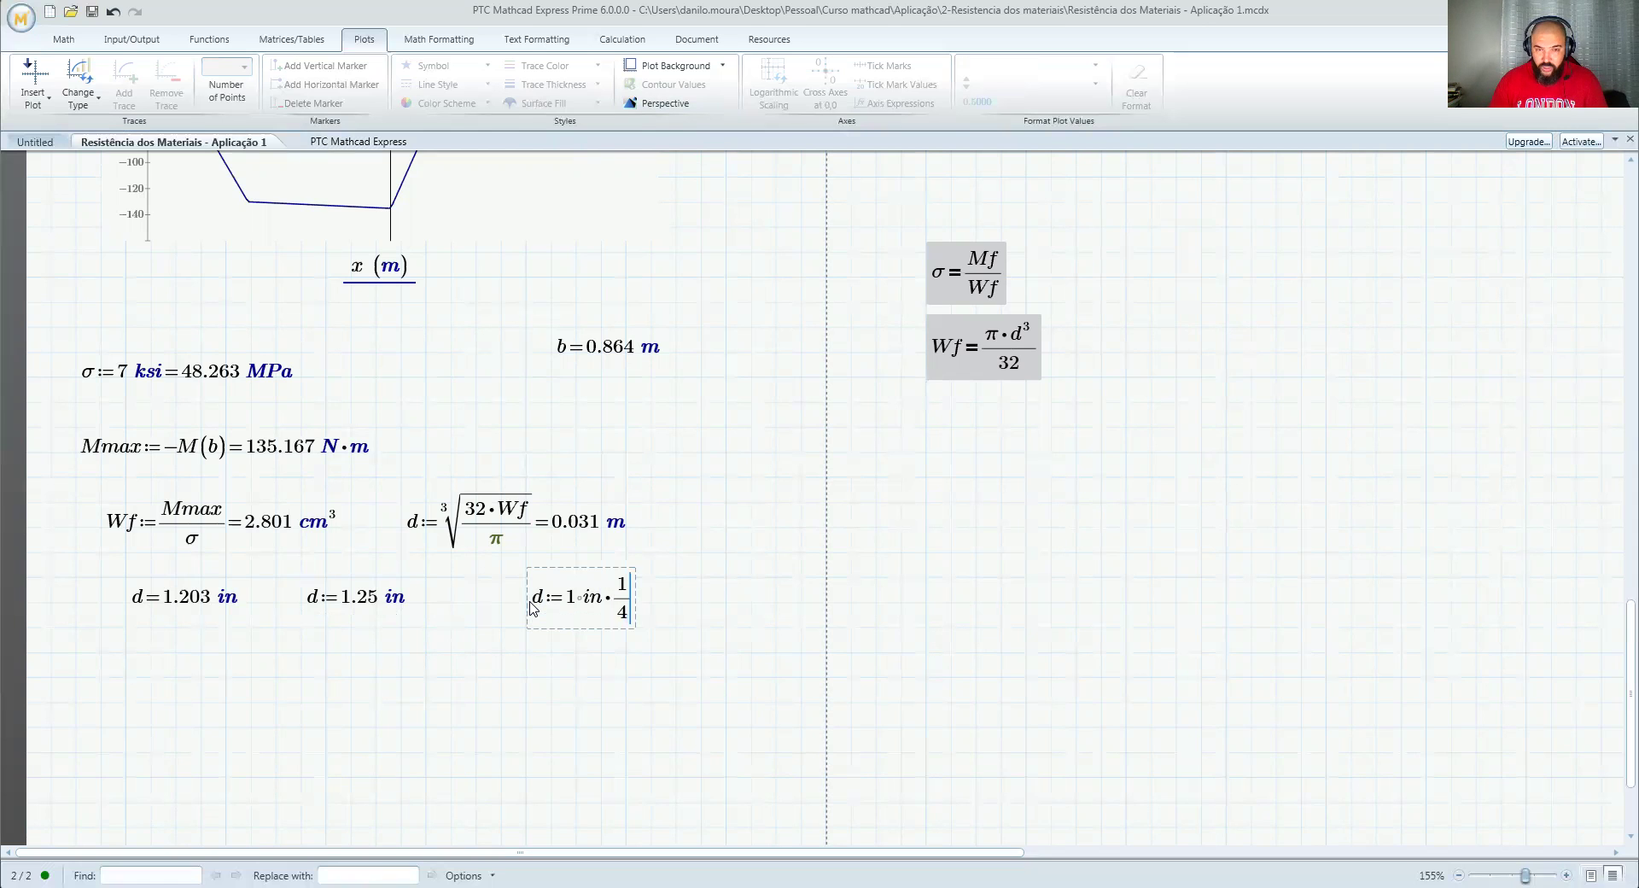
text(in)
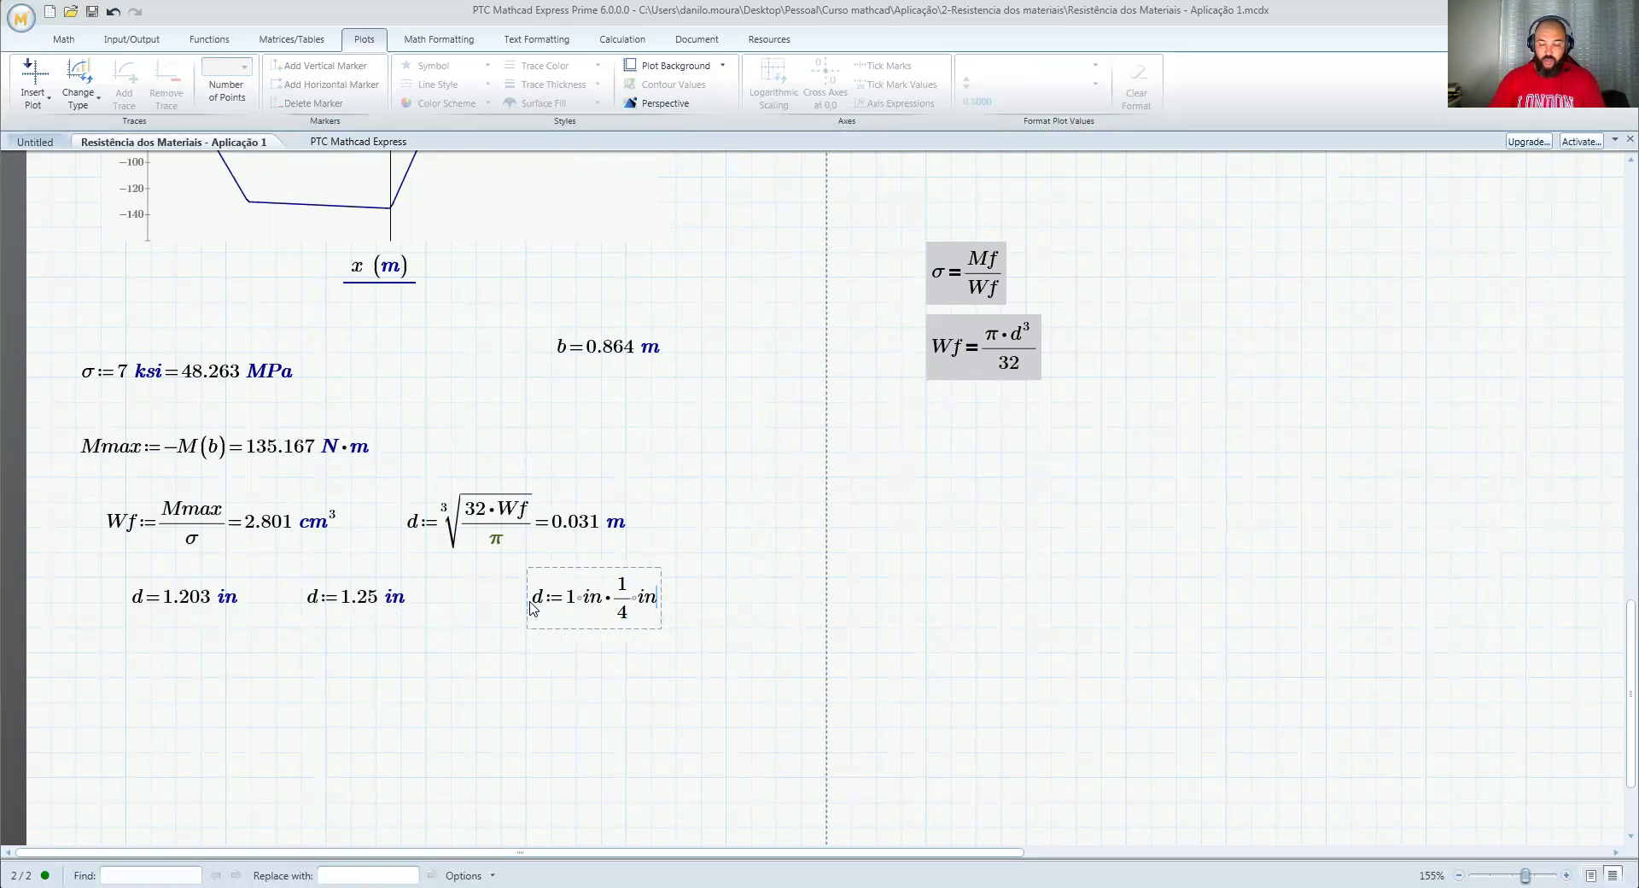
text(=(1.613·10^-4) m^2)
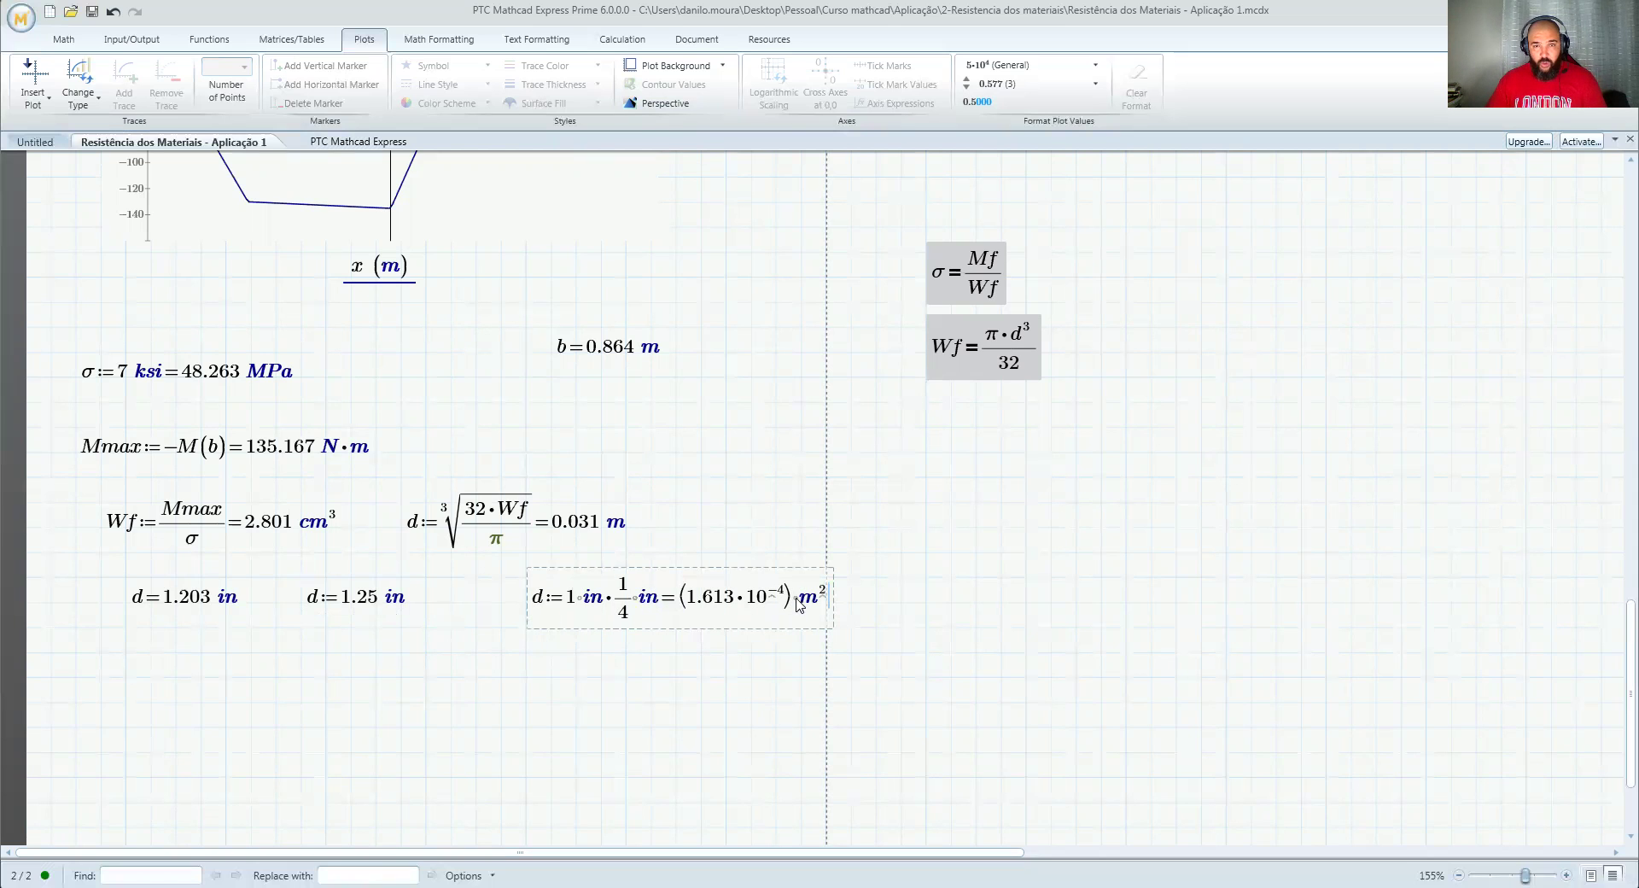
Step: Replace the multiplication between 1 in and 1/4 in with addition and express the d result in inches
click(826, 601)
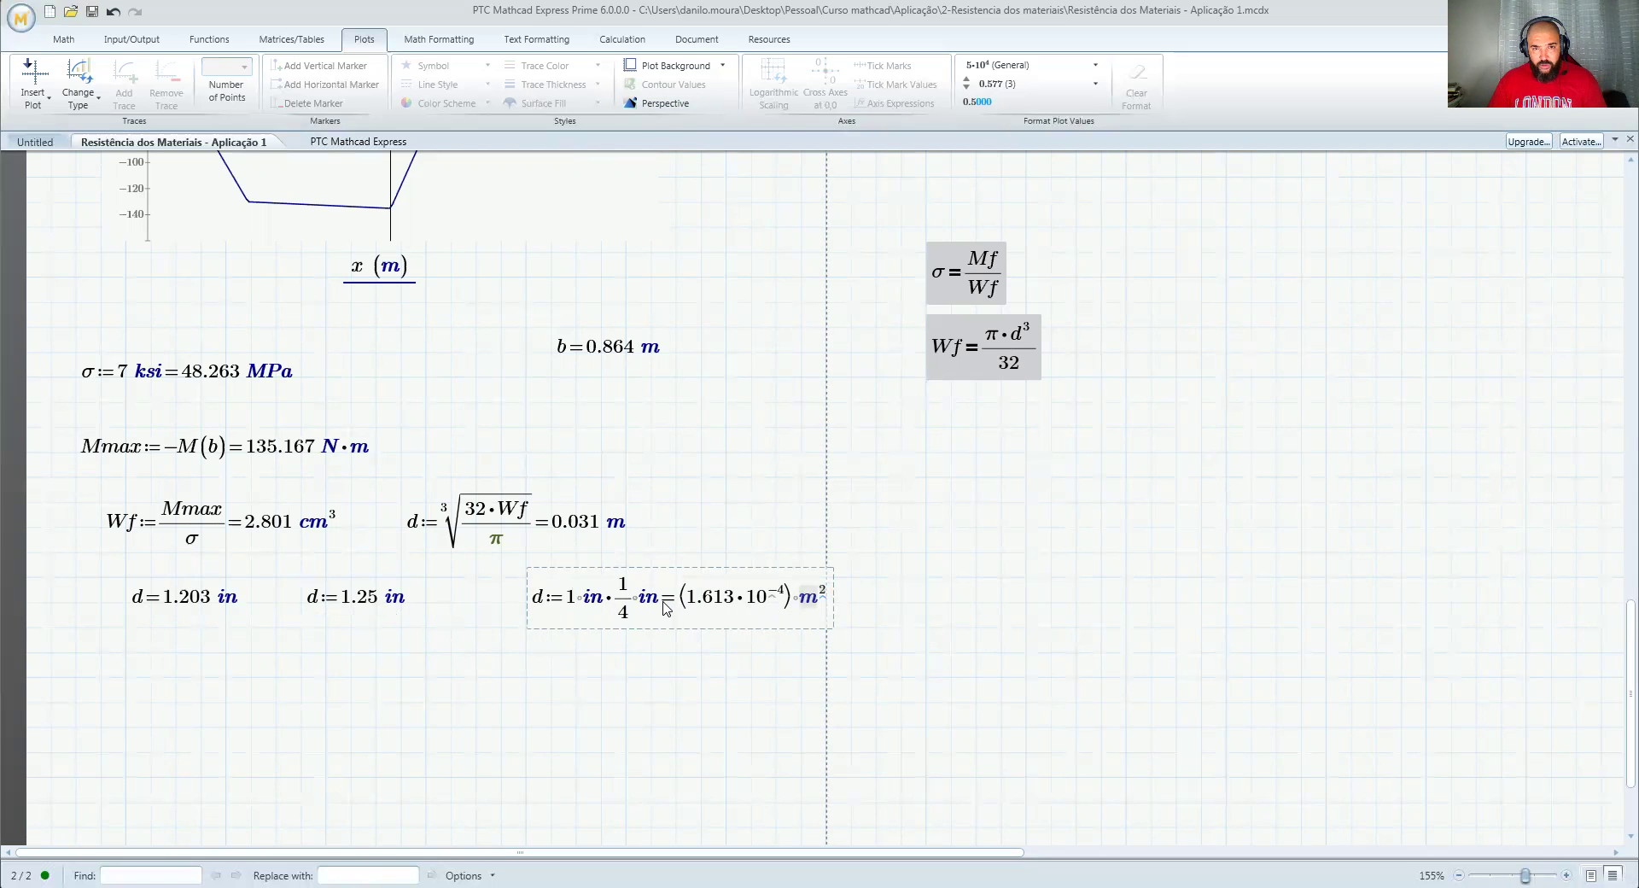
click(615, 600)
key(BackSpace)
text(+)
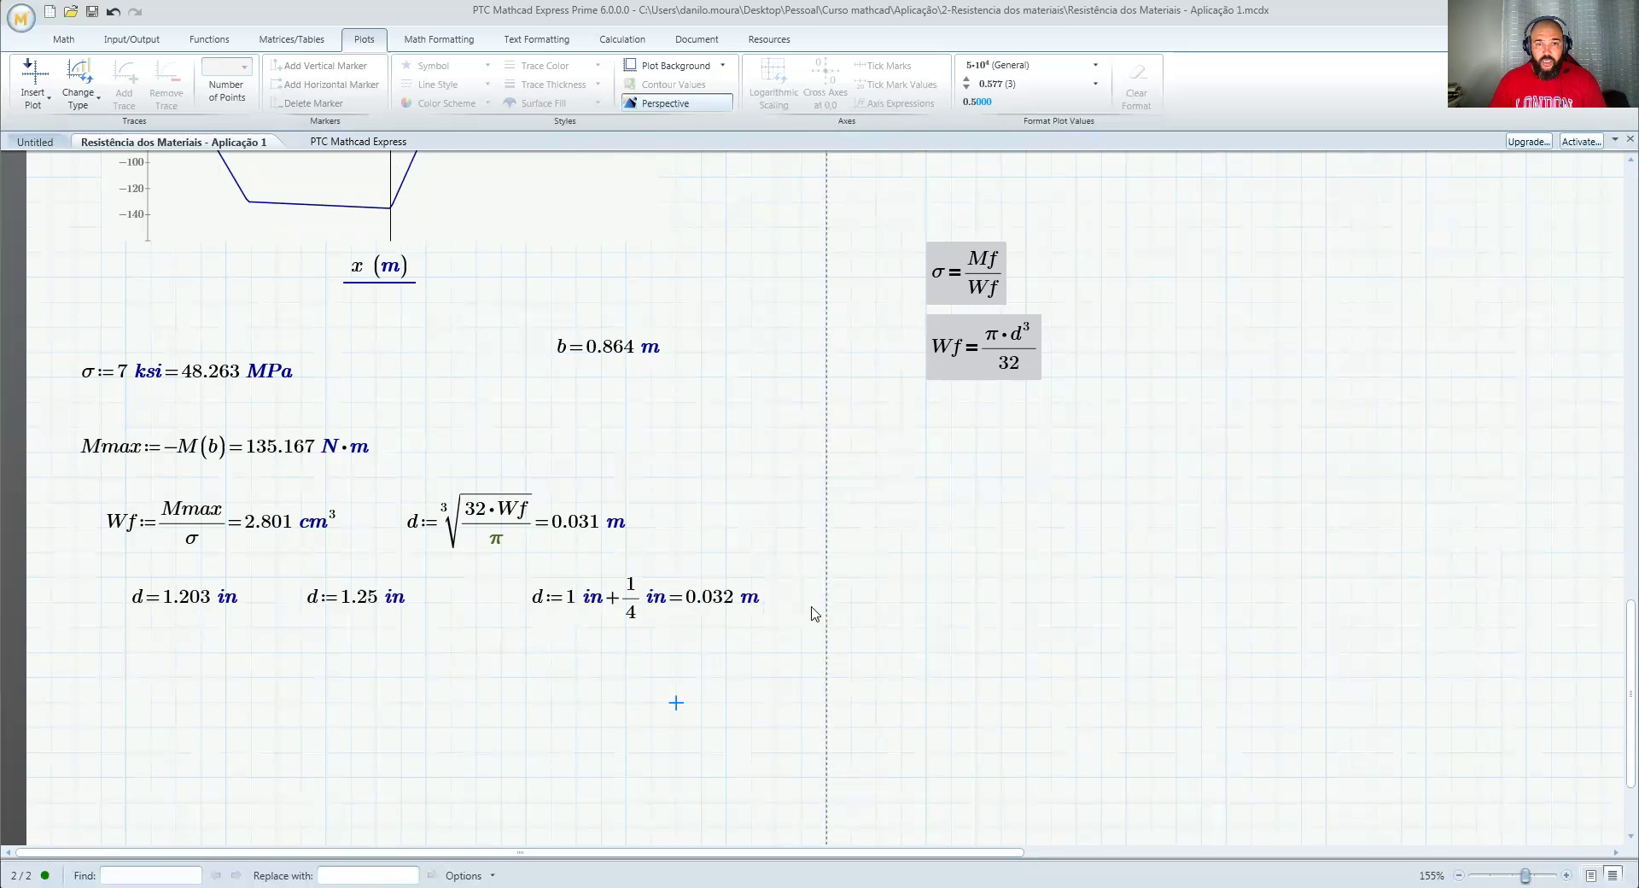
click(751, 601)
text(in)
key(Return)
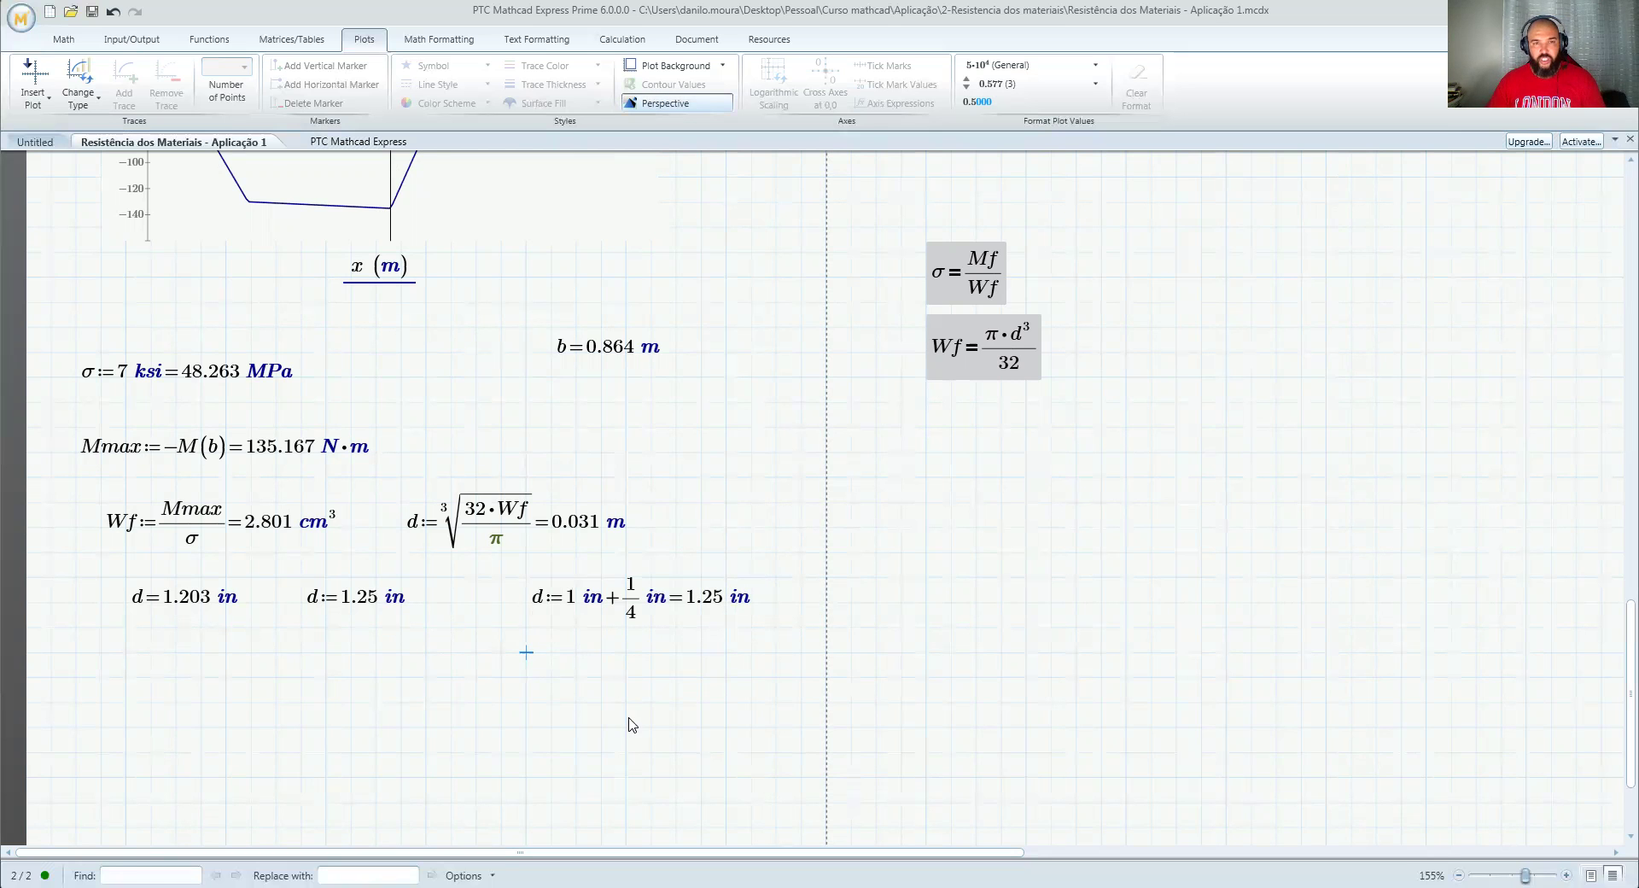
scroll(627, 724, up, 5)
scroll(632, 723, up, 7)
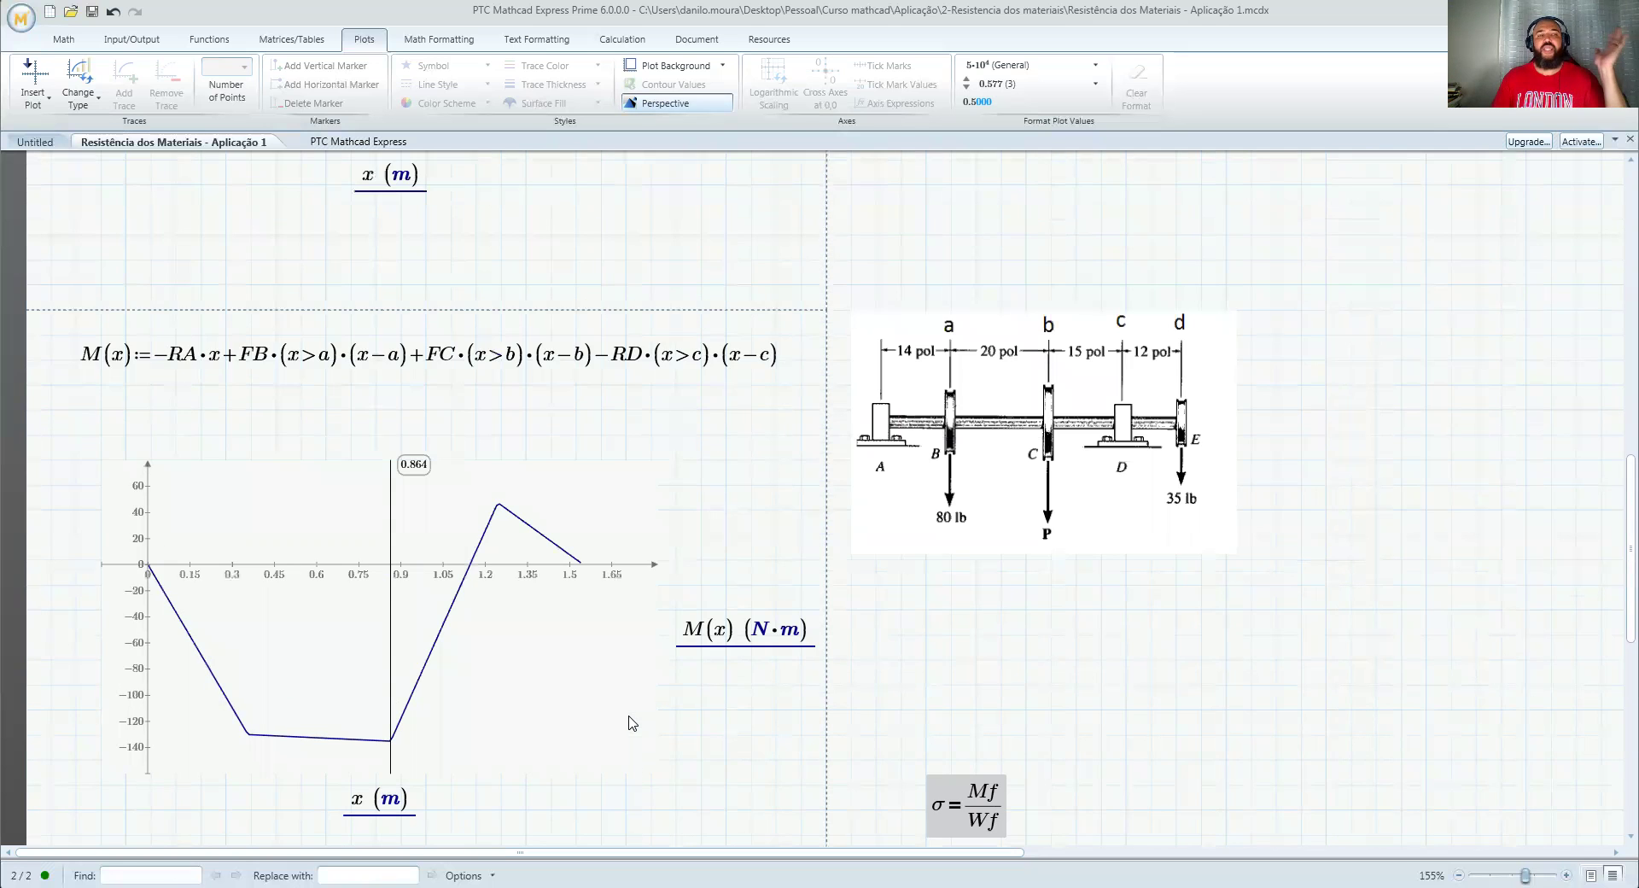
scroll(631, 724, up, 8)
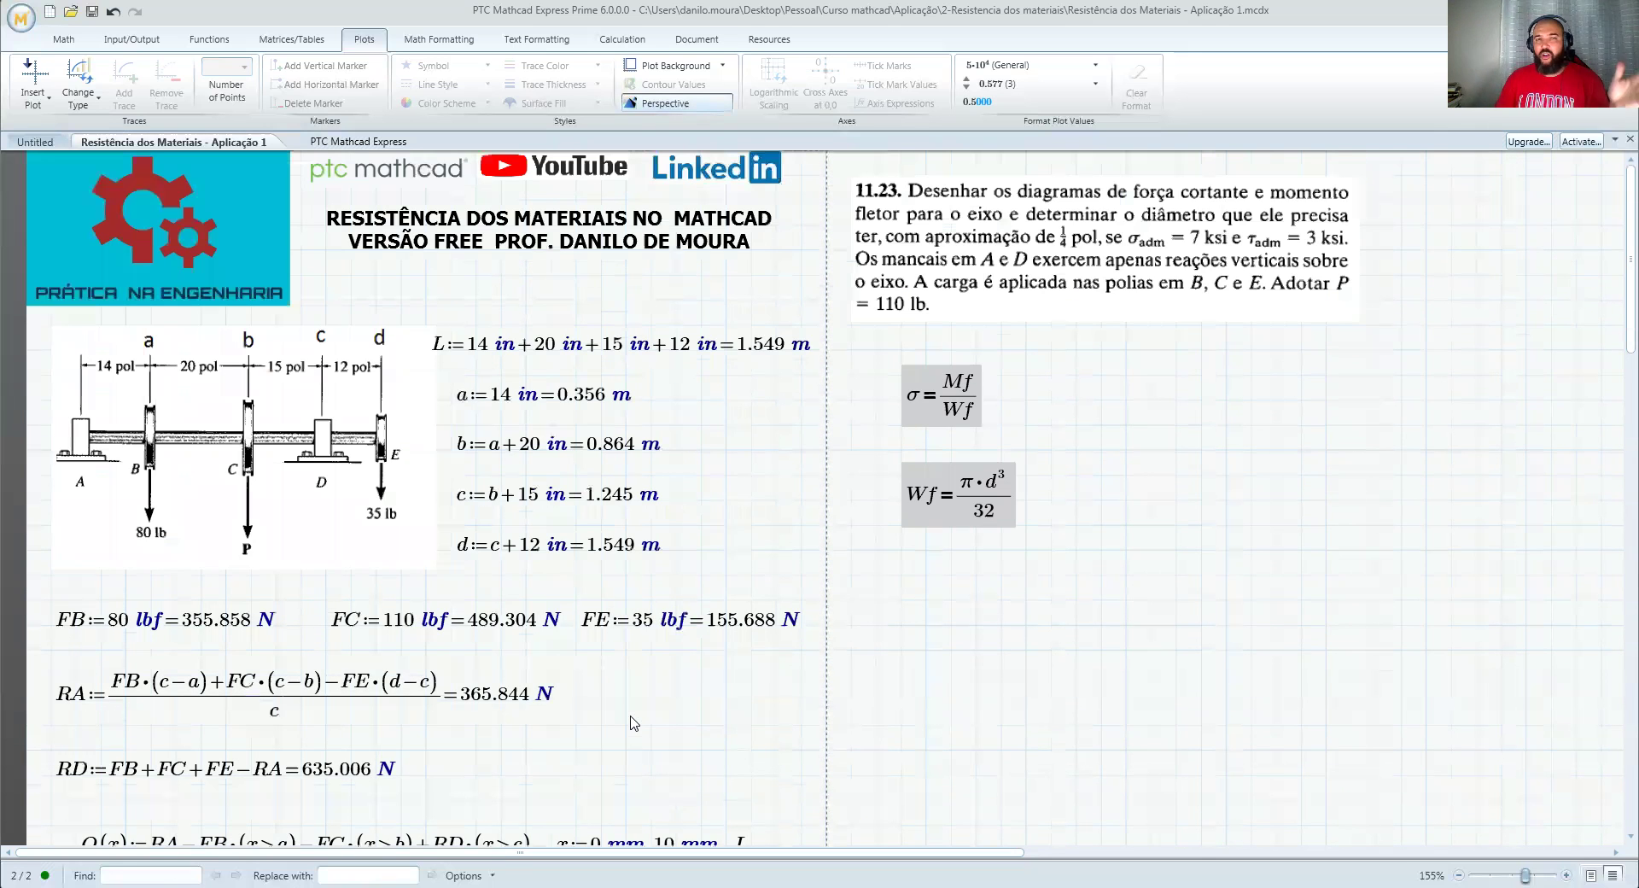